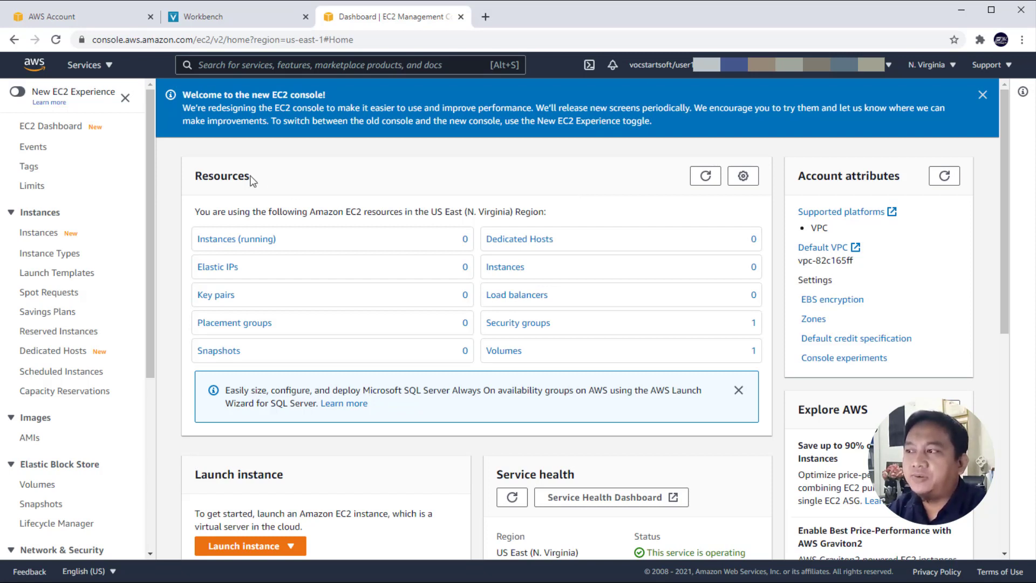
Create an EC2 key pair named web in ppk file format
left_click_drag(152, 154, 133, 341)
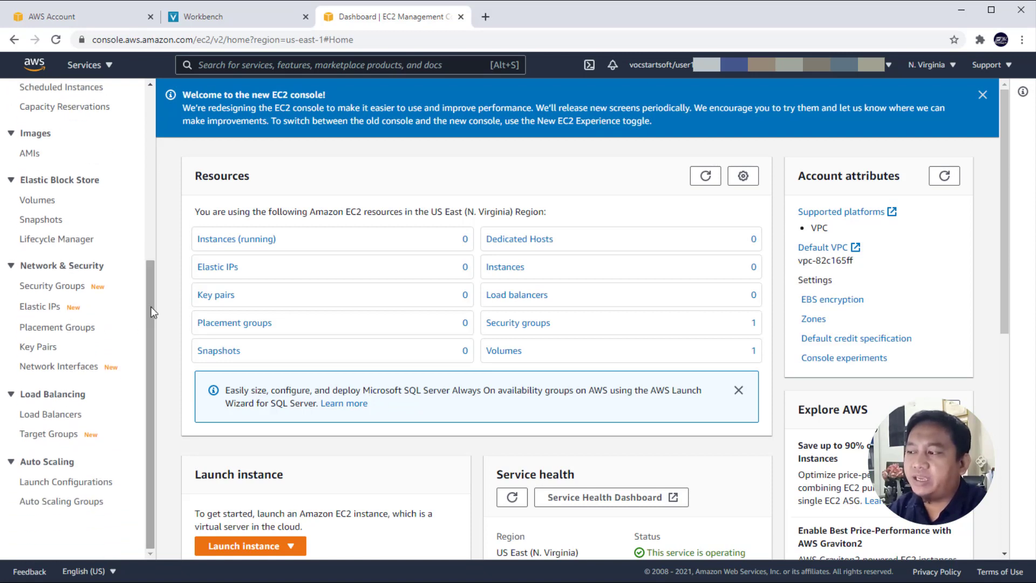
left_click(41, 350)
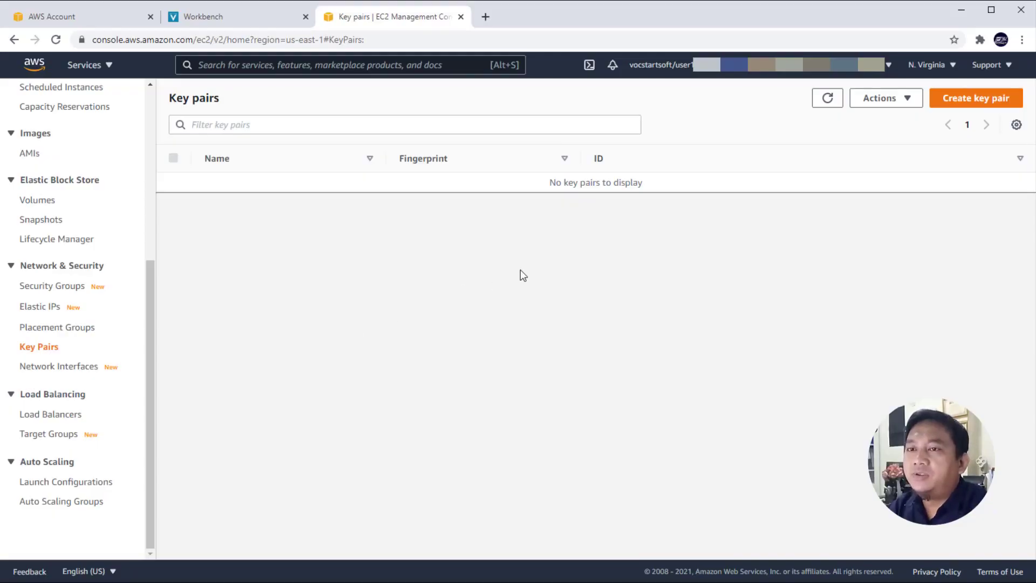
left_click(987, 103)
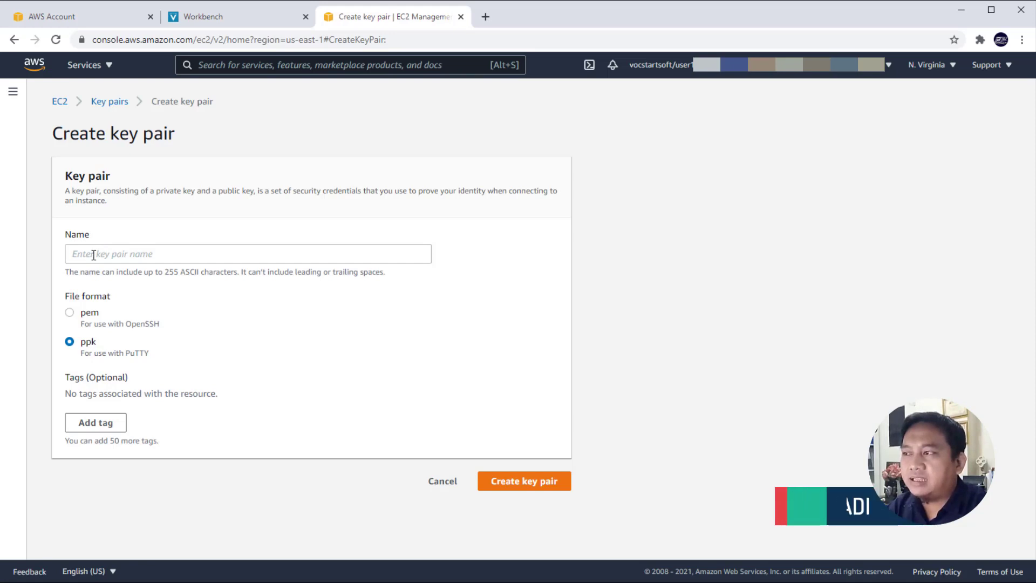
left_click(94, 255)
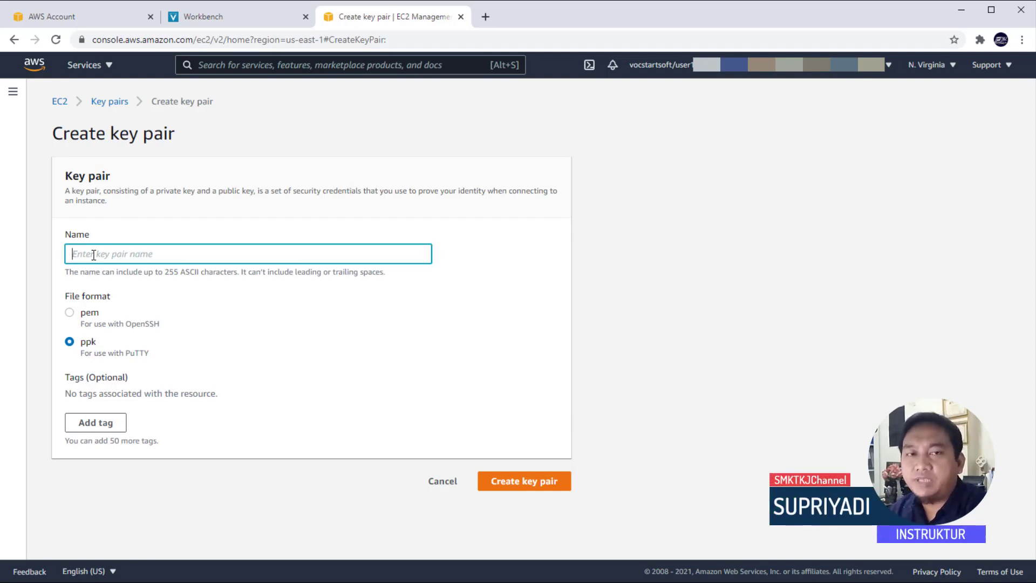
type("web")
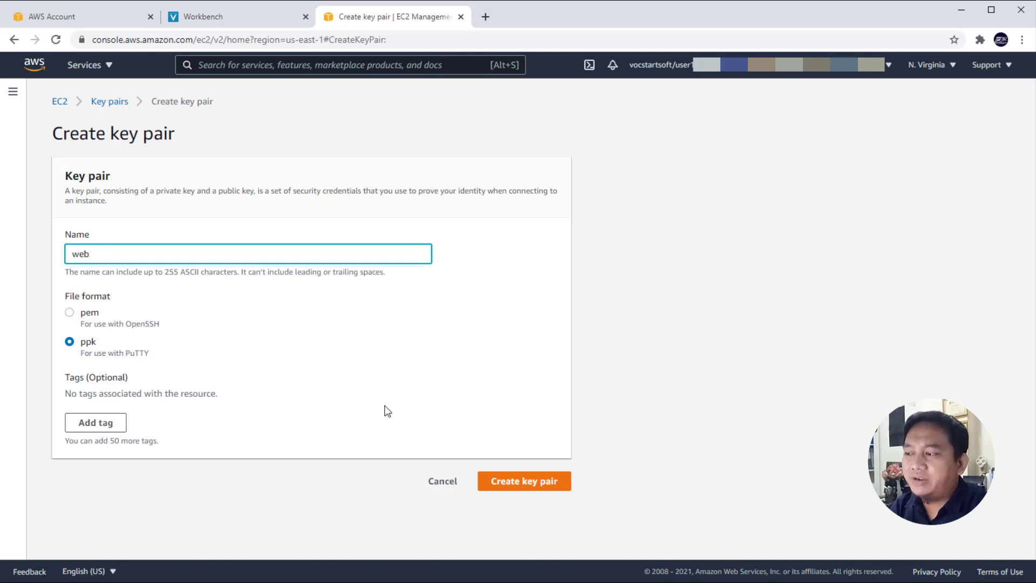
left_click(537, 485)
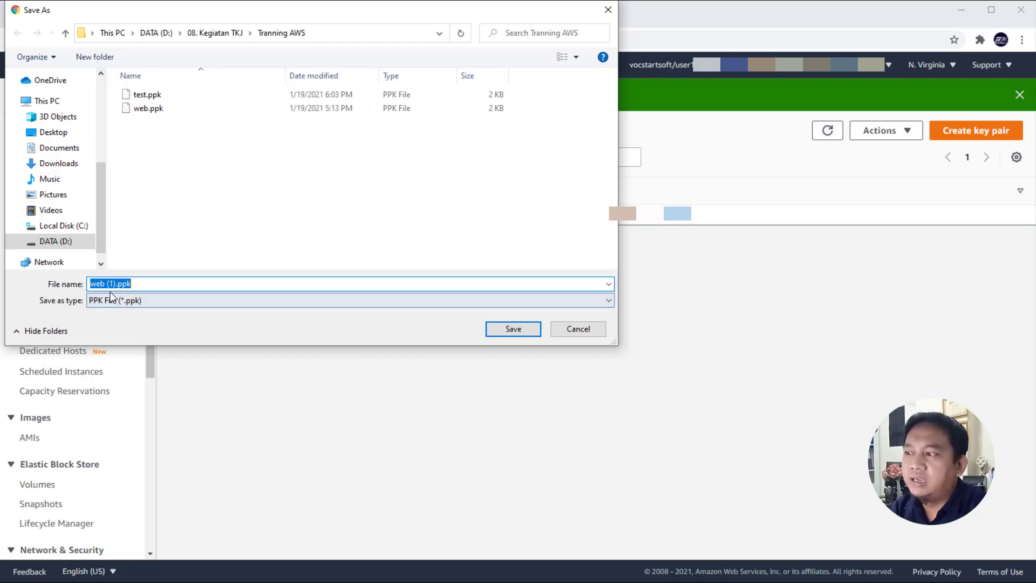
Delete the old key files test.ppk and web.ppk from the Tranning AWS folder while saving the new key
left_click(162, 96)
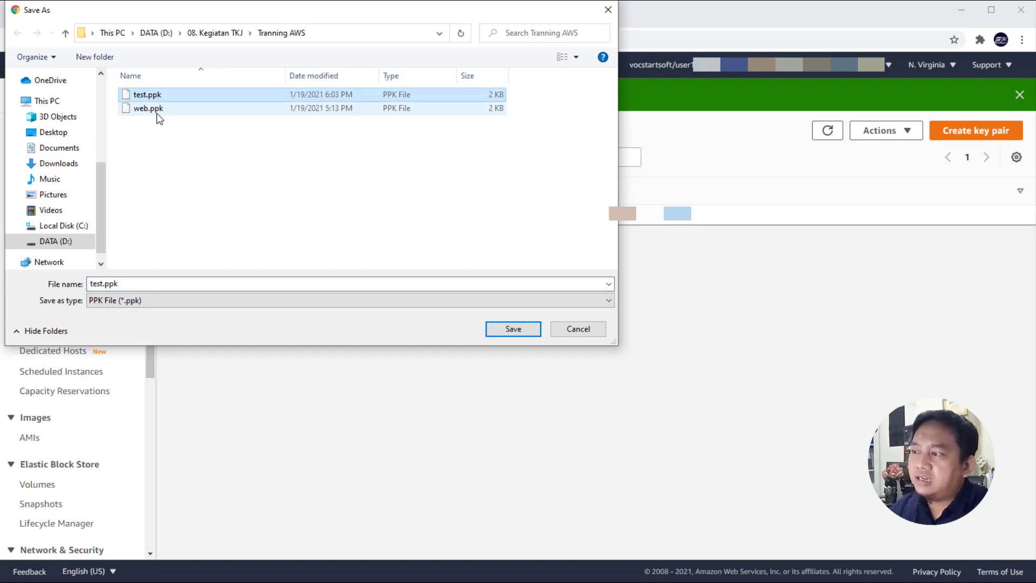
left_click(156, 110)
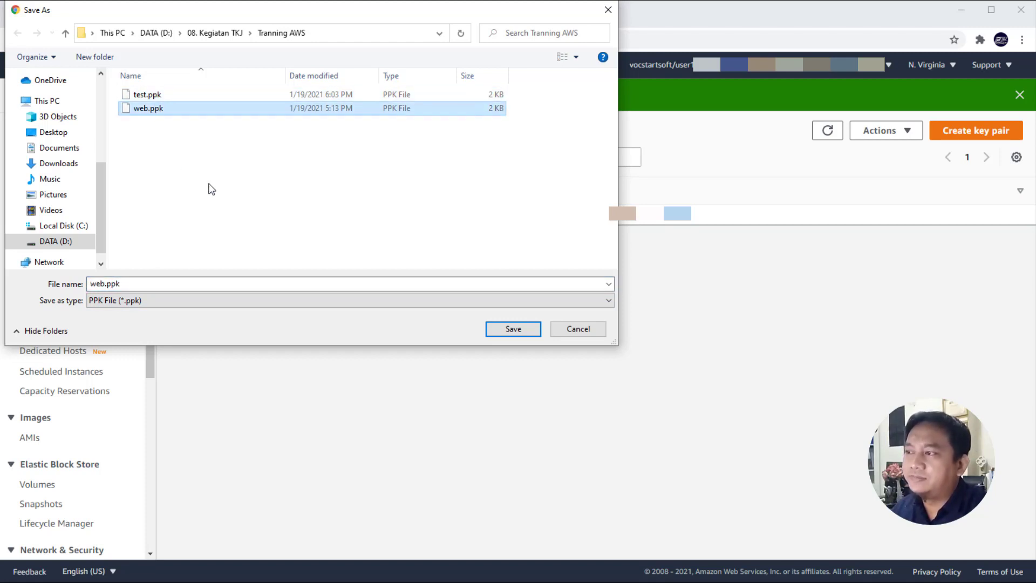
left_click(164, 96)
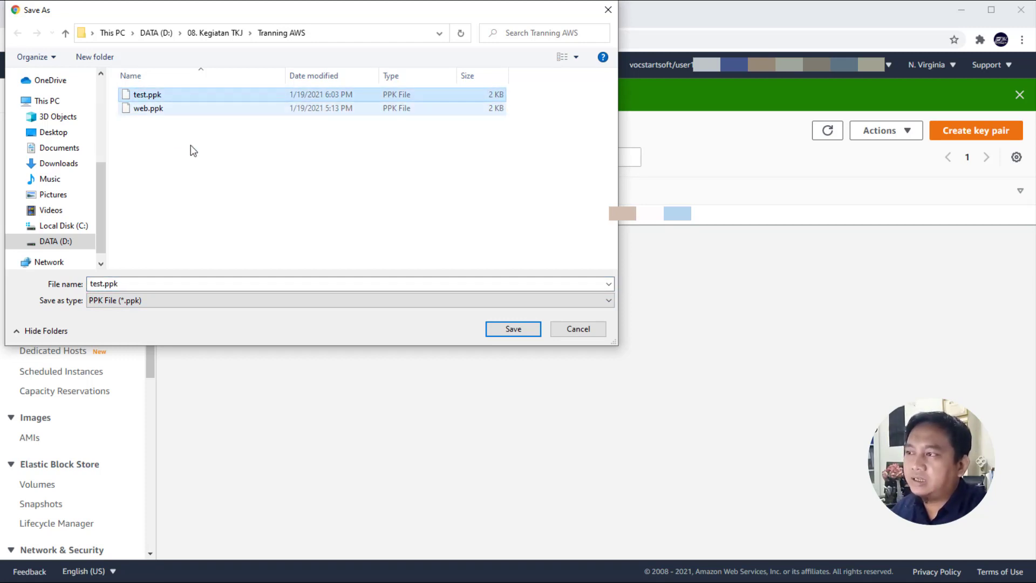
right_click(171, 96)
left_click(208, 316)
left_click(153, 98)
right_click(155, 95)
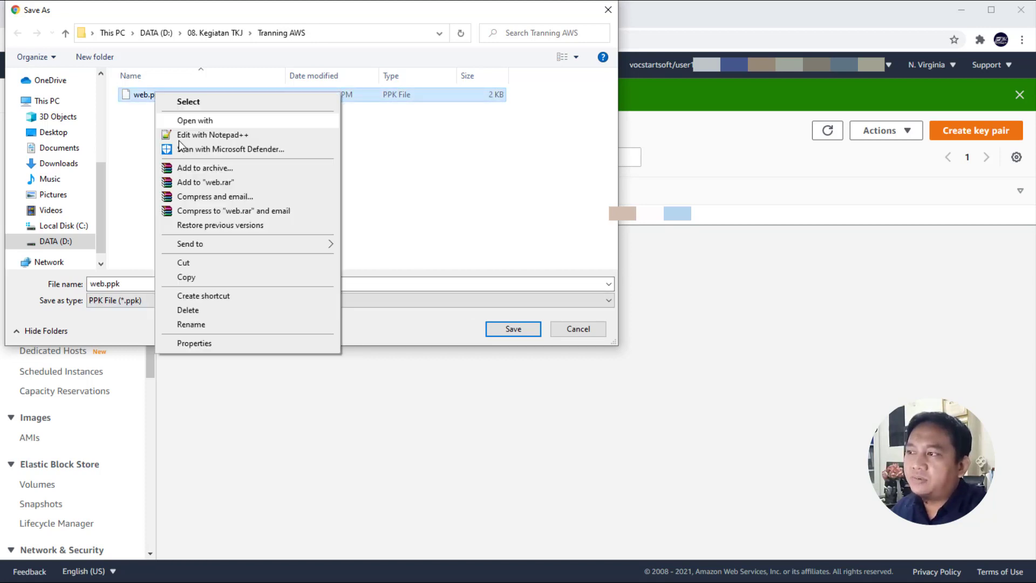
left_click(187, 313)
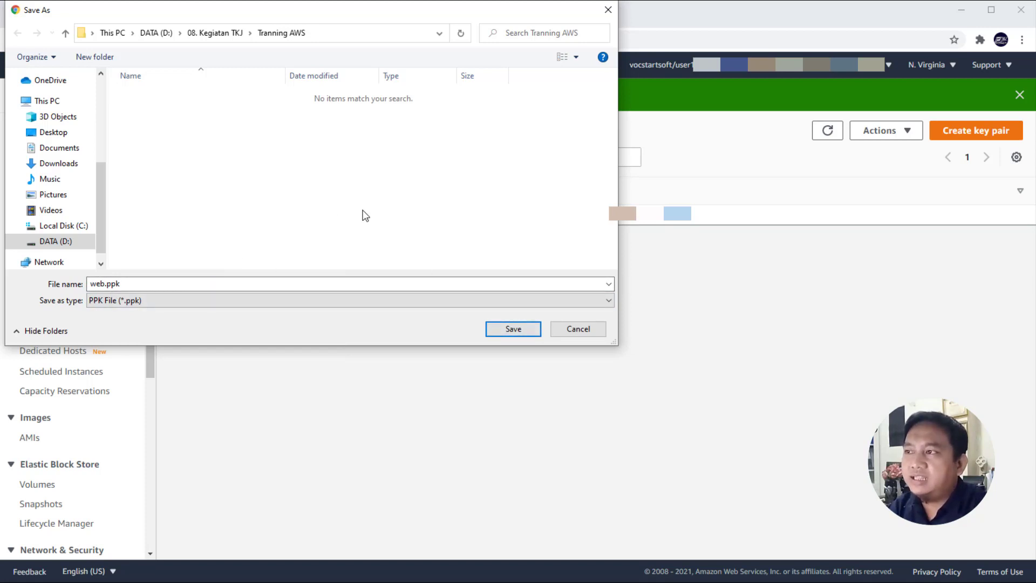
Save the private key file as web.ppk in the Tranning AWS folder, allowing an existing file to be replaced
left_click(508, 330)
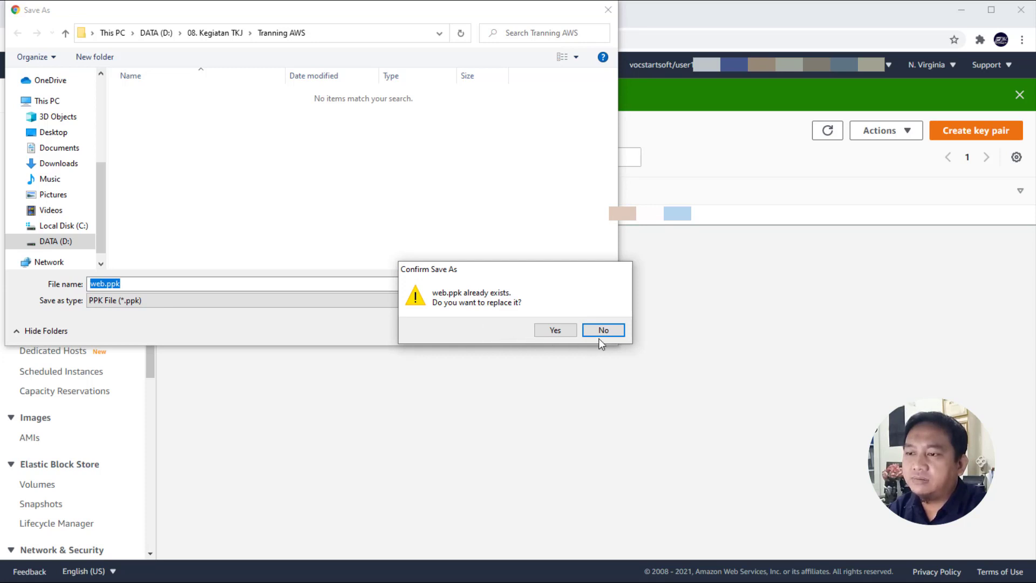
left_click(556, 330)
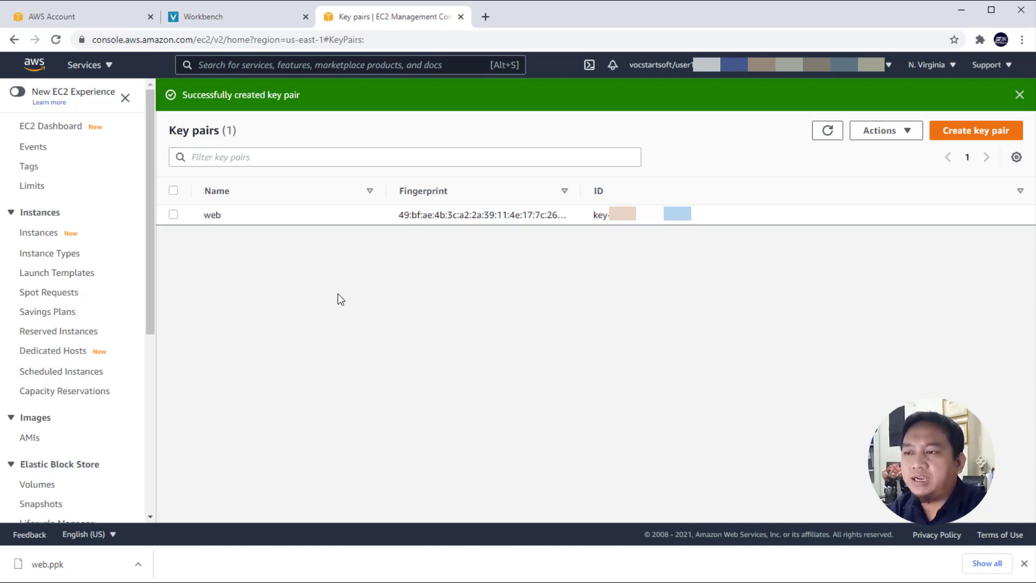
left_click(465, 220)
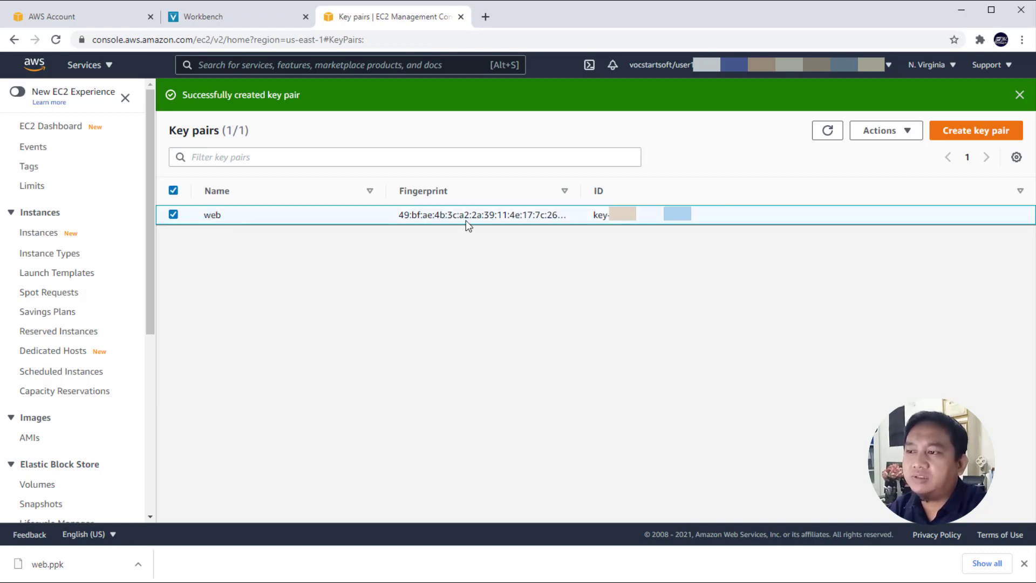
left_click(173, 215)
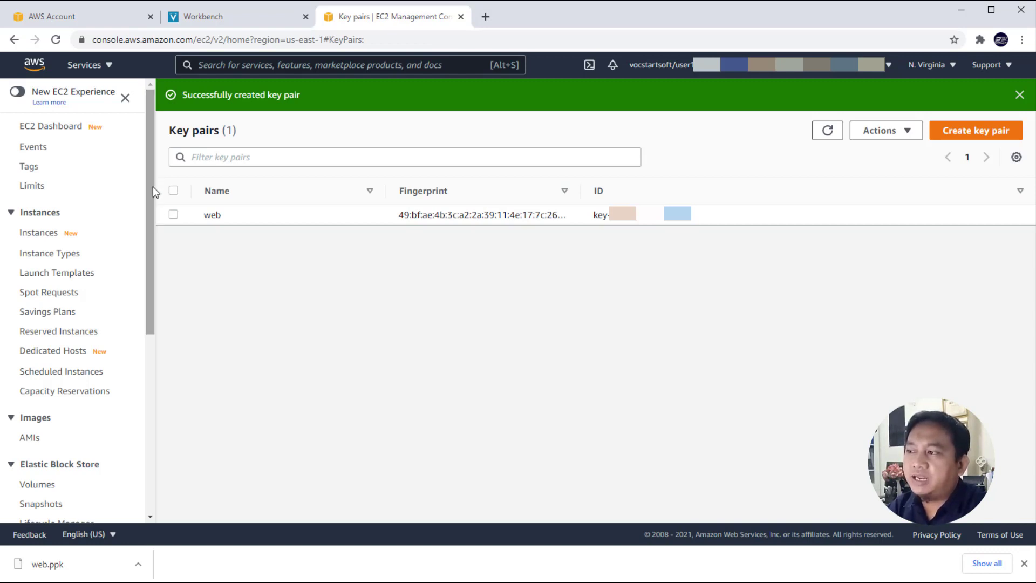
Start launching a new EC2 instance from the Instances page
left_click(30, 235)
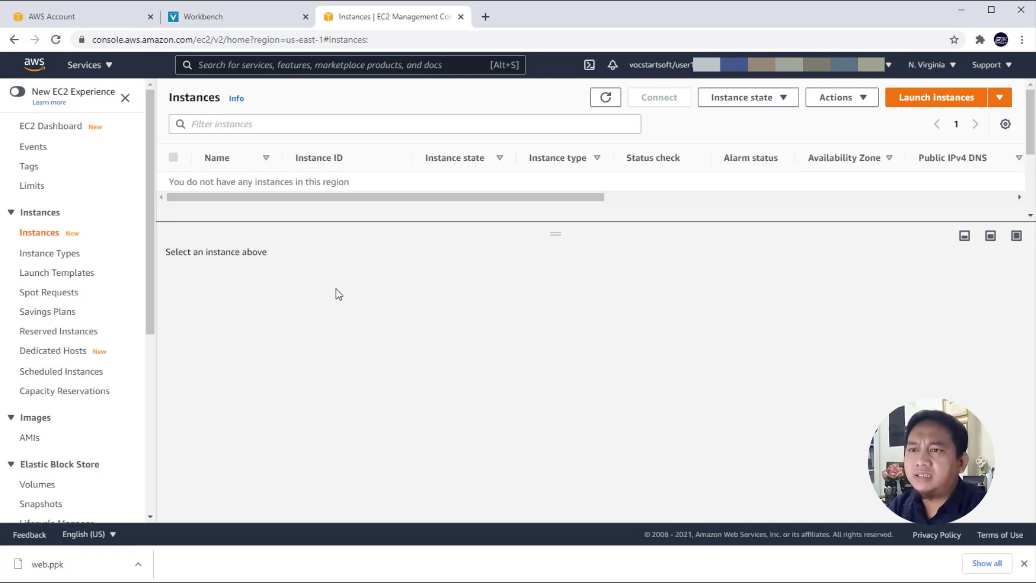
left_click(931, 107)
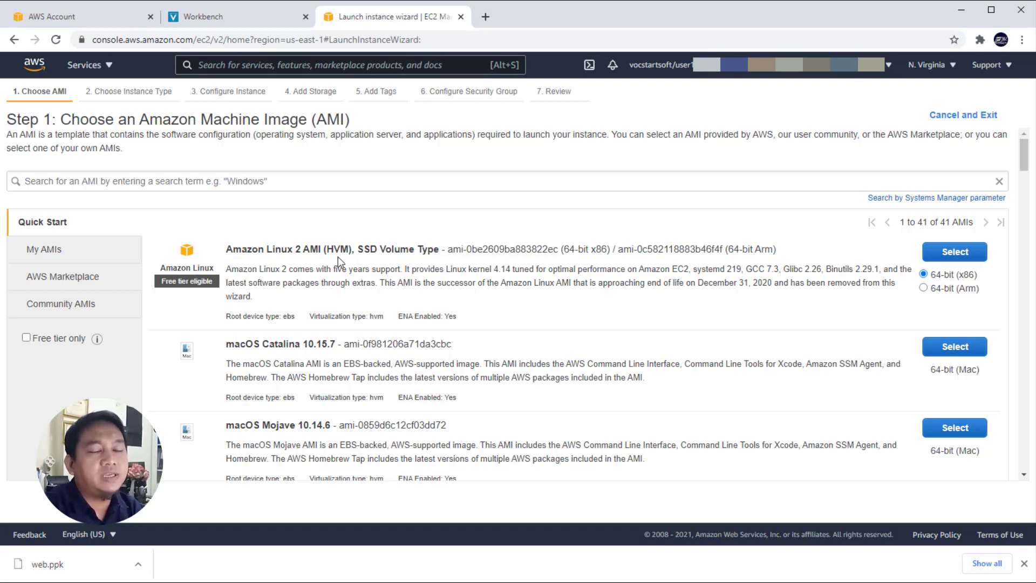
Look through the Quick Start list of Amazon Machine Images to see which operating systems are offered
scroll(338, 257, "down", 3)
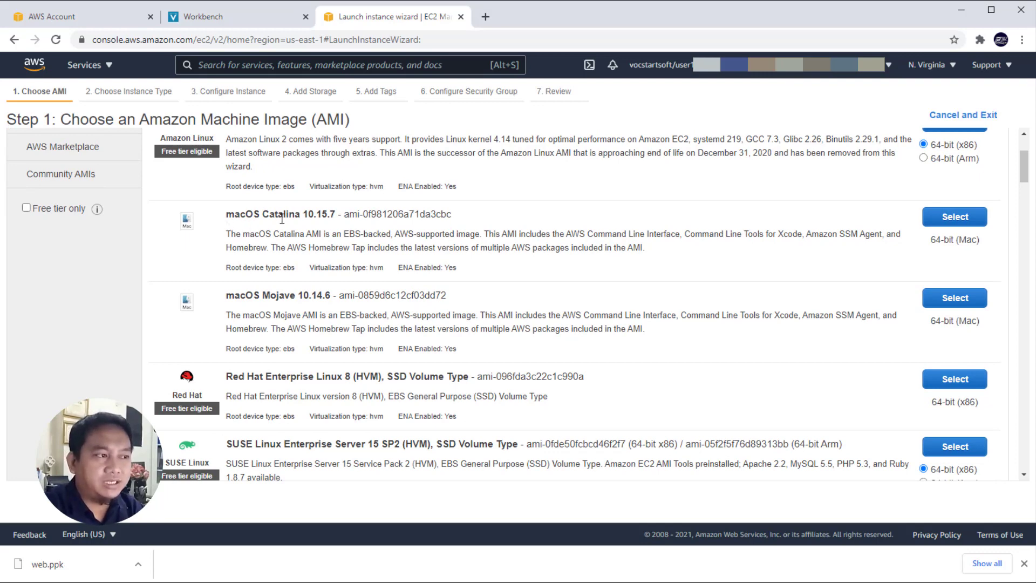
scroll(280, 234, "down", 4)
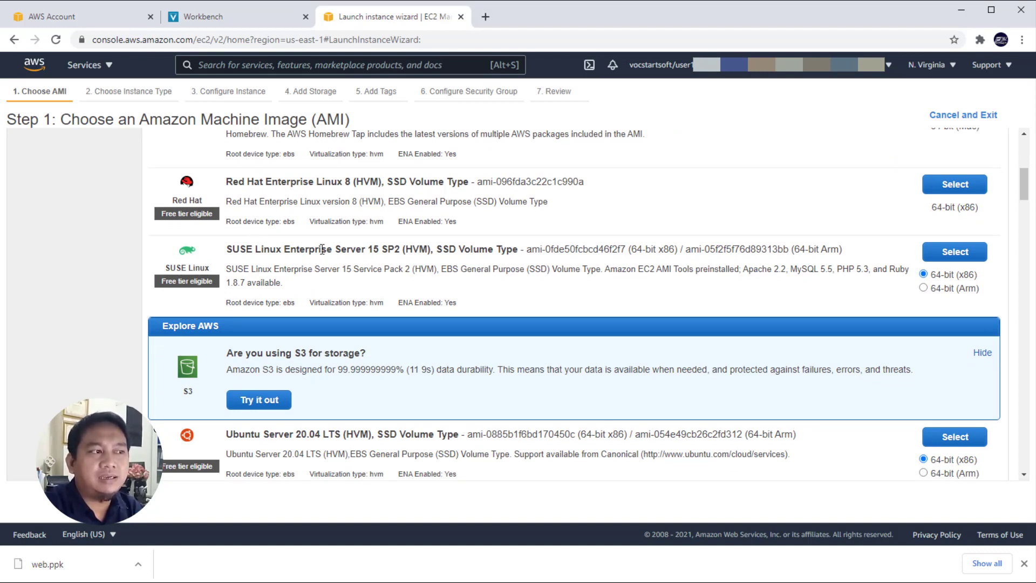
scroll(322, 249, "down", 5)
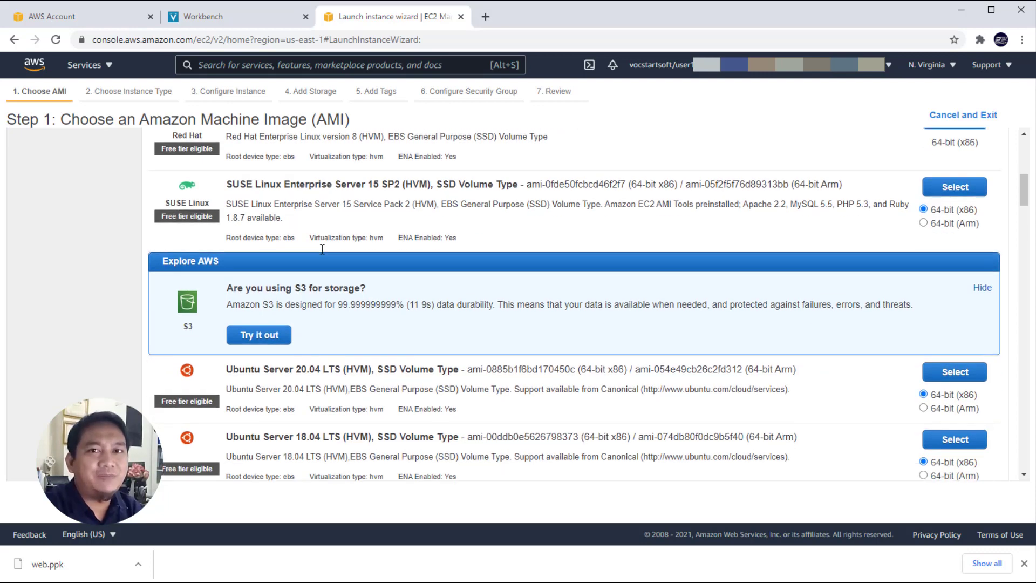
scroll(322, 250, "down", 1)
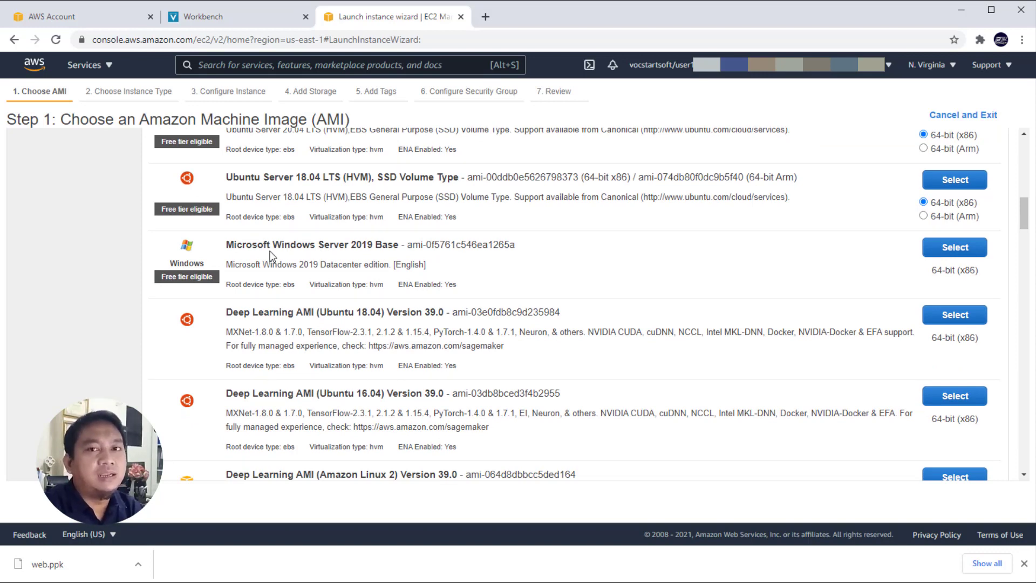
scroll(341, 254, "down", 10)
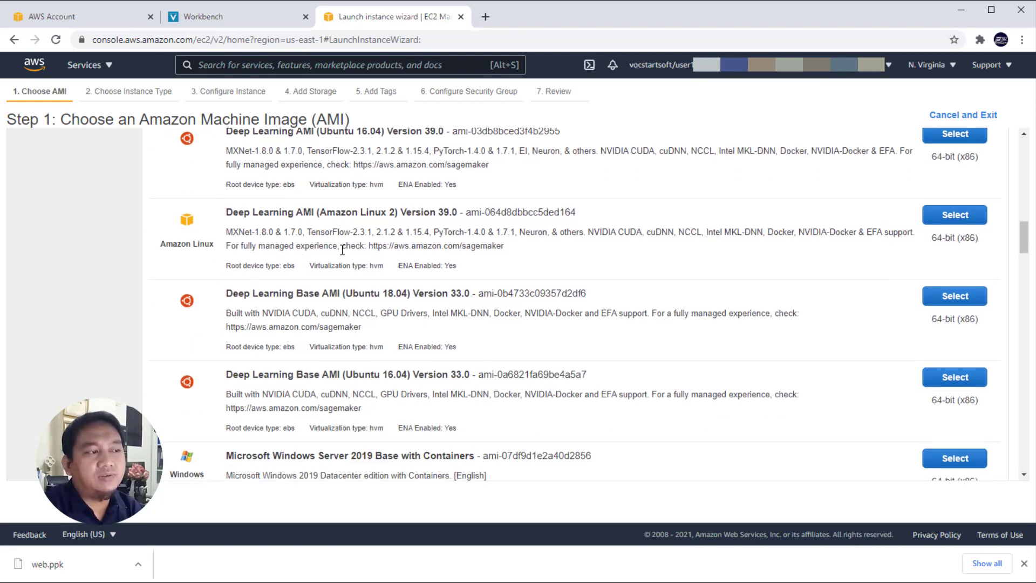
scroll(342, 249, "down", 15)
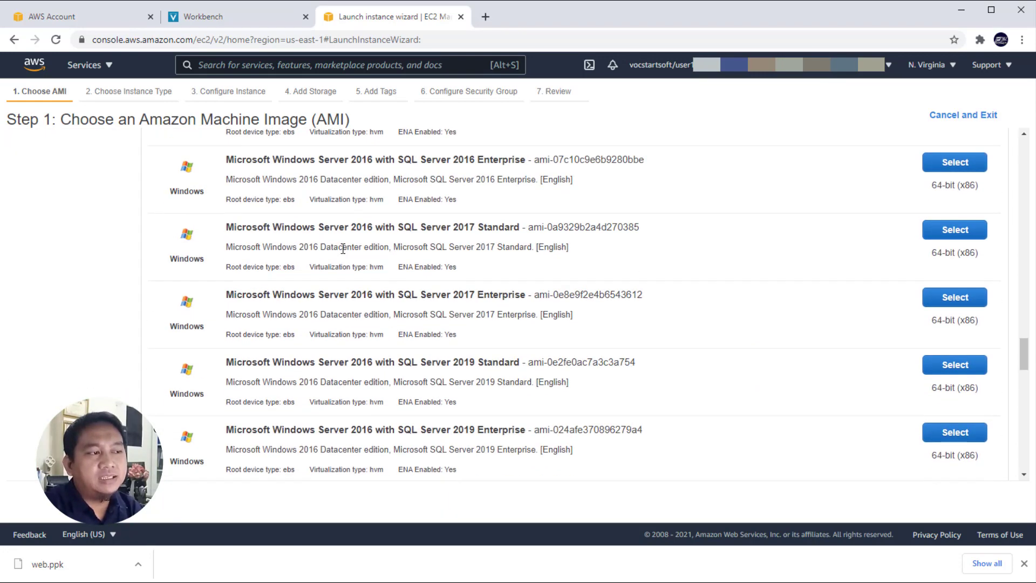
scroll(343, 248, "up", 20)
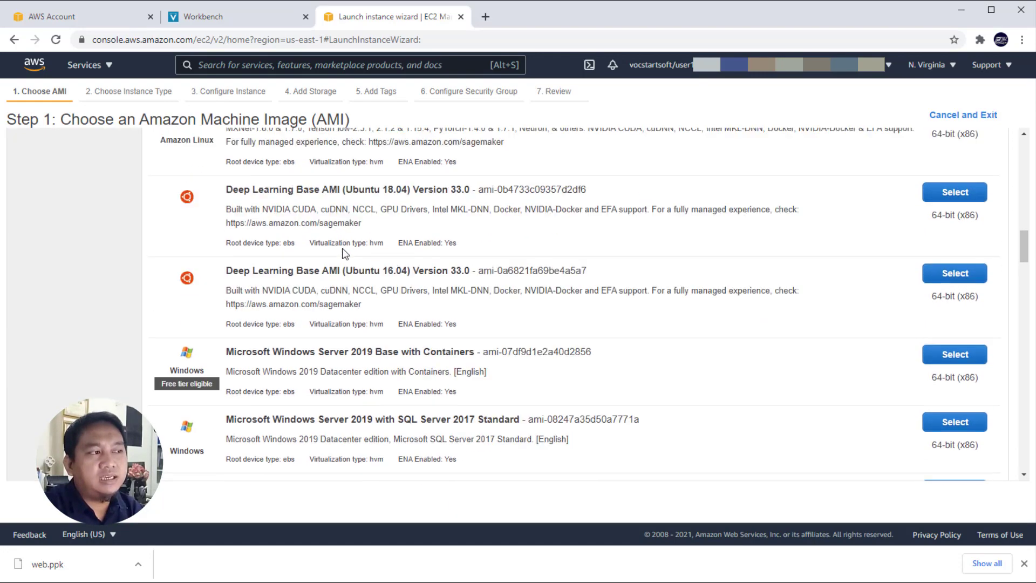
scroll(343, 250, "up", 5)
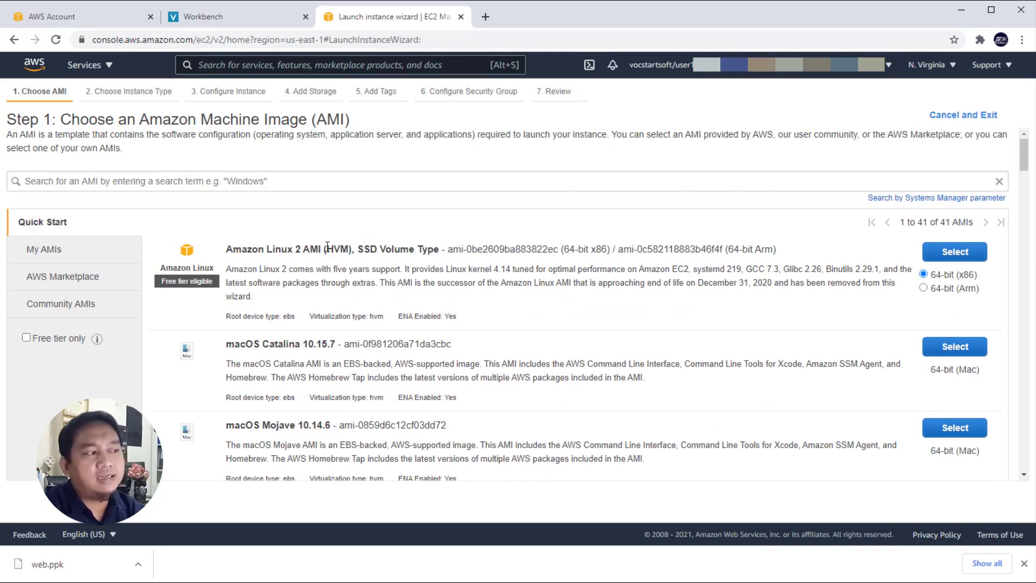
Filter the Community AMIs to the Cent OS operating system and the 64-bit (x86) architecture
left_click(81, 303)
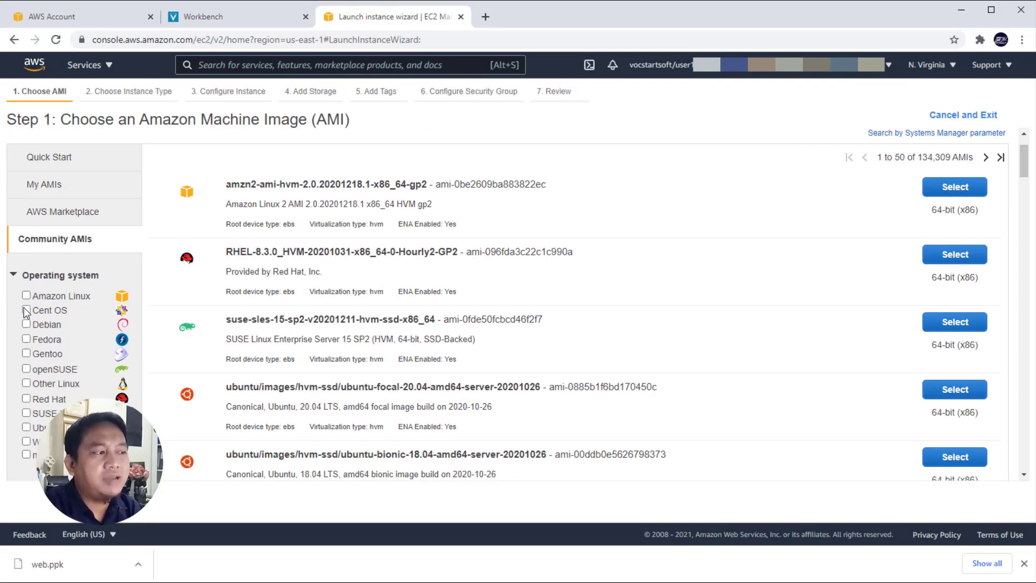
left_click(26, 309)
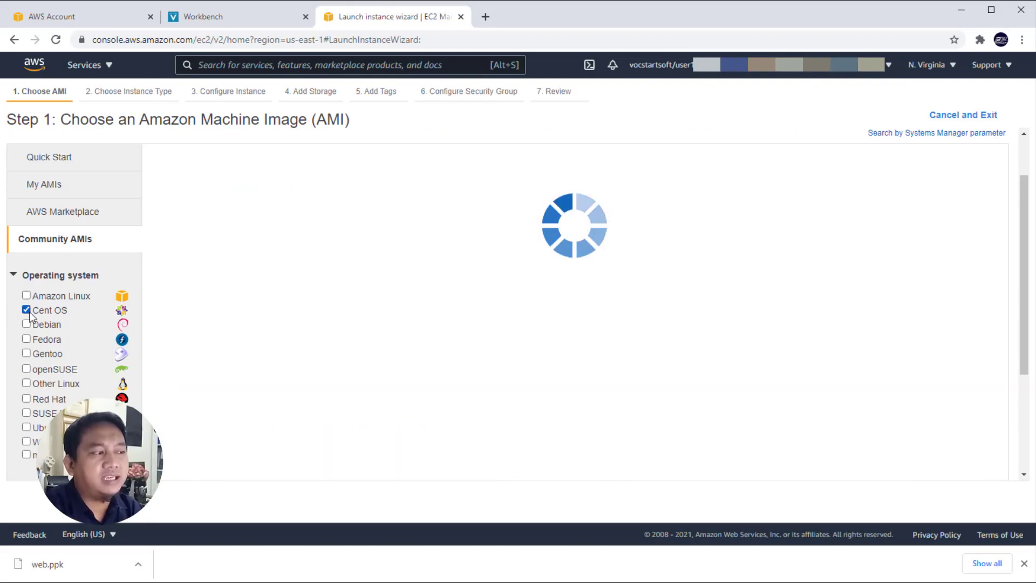
scroll(189, 335, "down", 4)
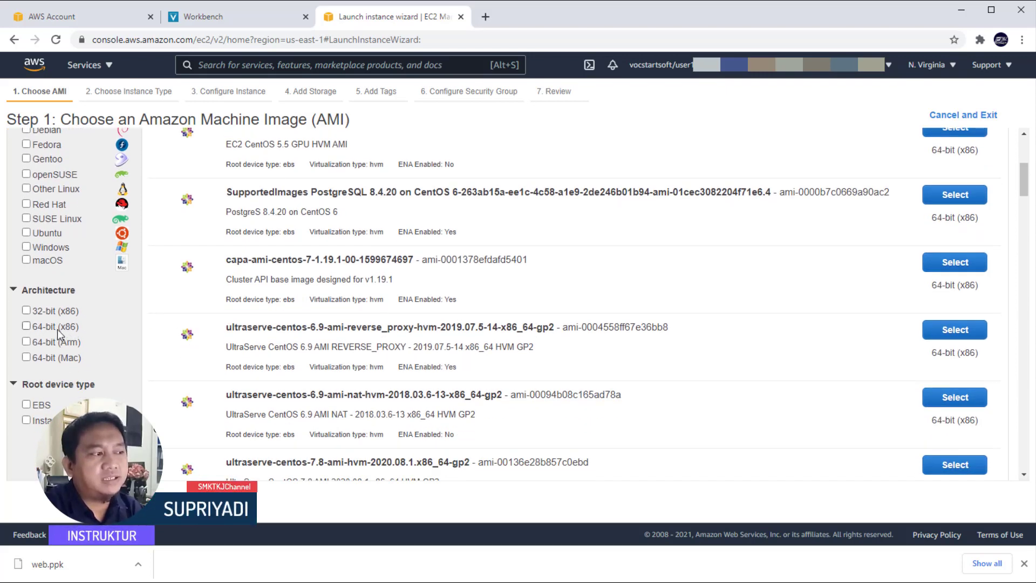
left_click(26, 326)
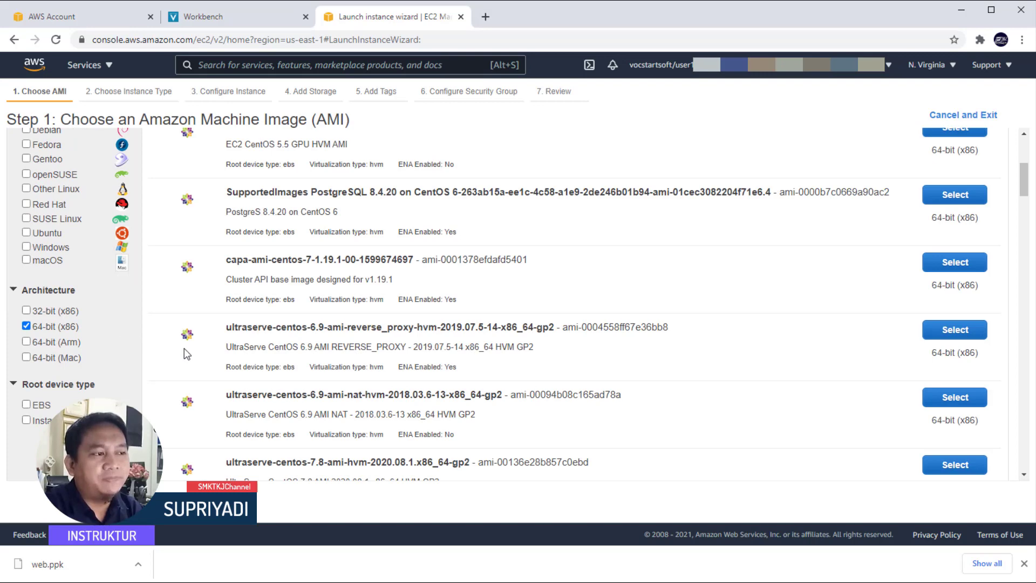
Browse the filtered community CentOS images to compare the available versions
scroll(332, 345, "up", 5)
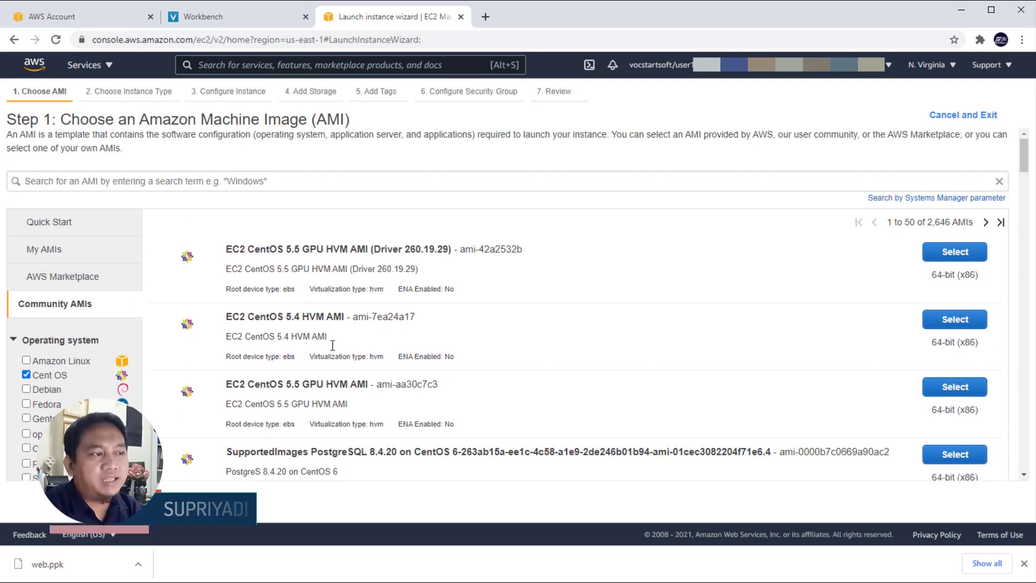
scroll(332, 345, "down", 1)
scroll(83, 309, "down", 3)
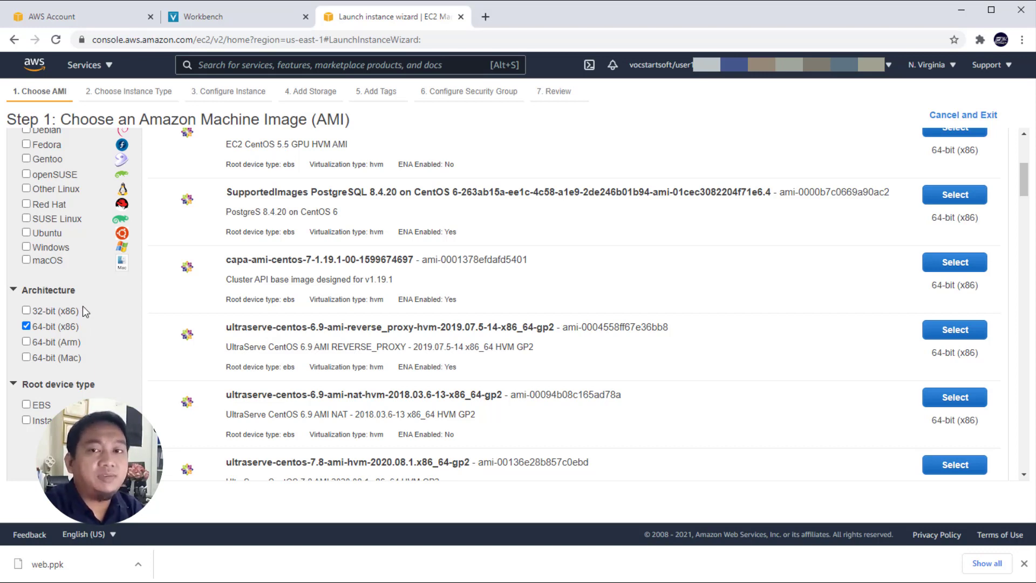
scroll(246, 327, "up", 1)
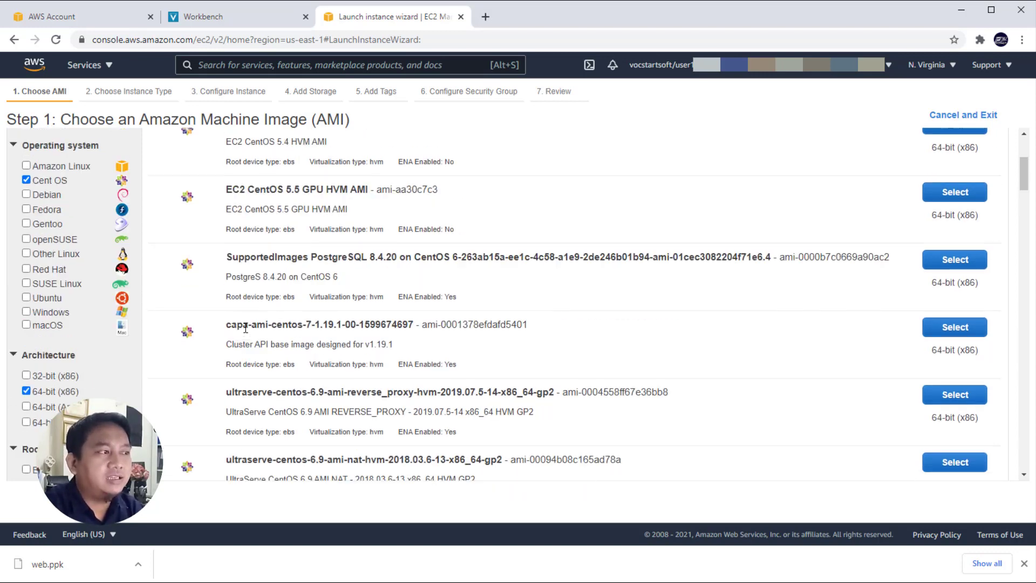
scroll(322, 321, "up", 3)
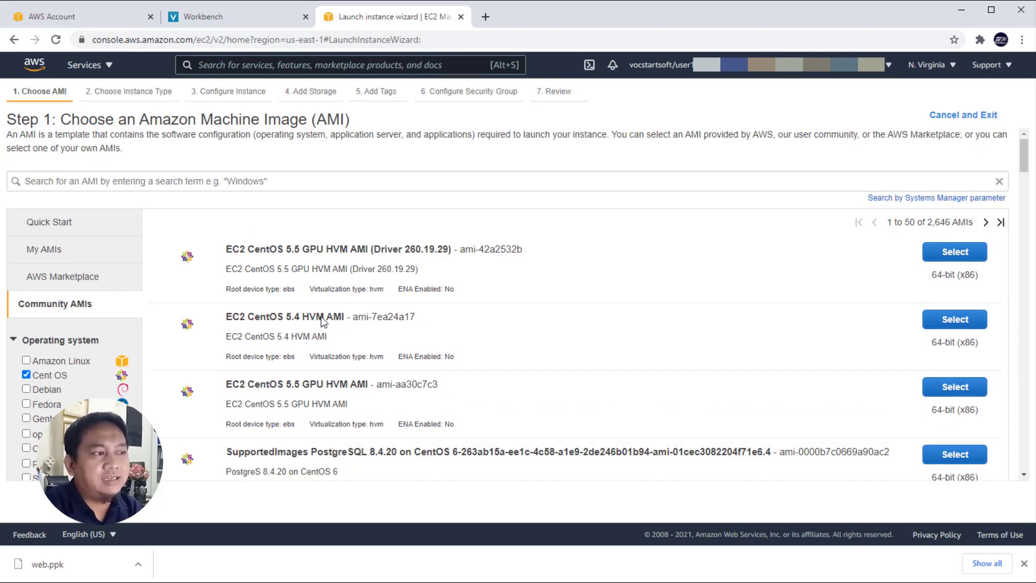
scroll(322, 321, "down", 6)
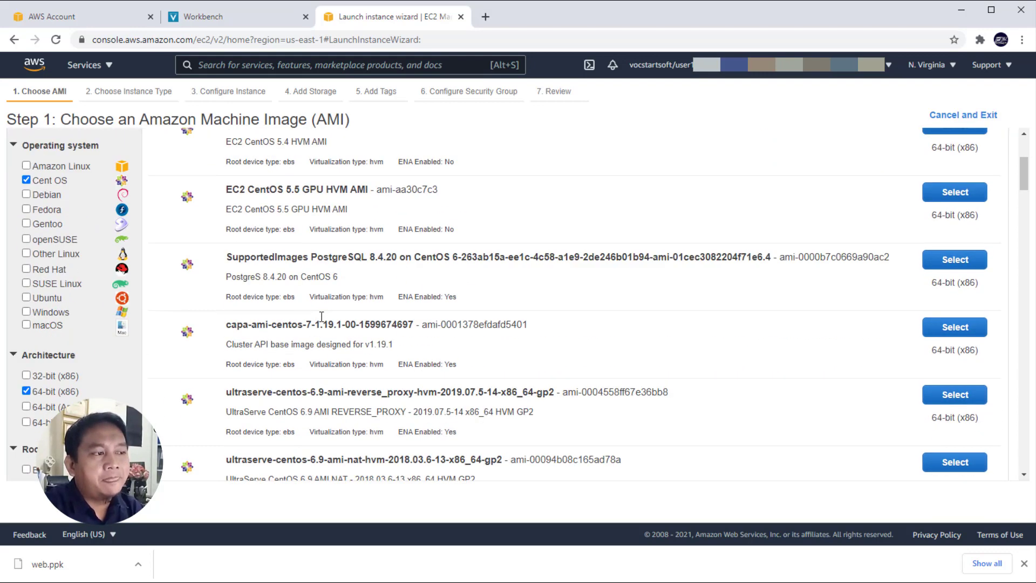
scroll(323, 321, "down", 6)
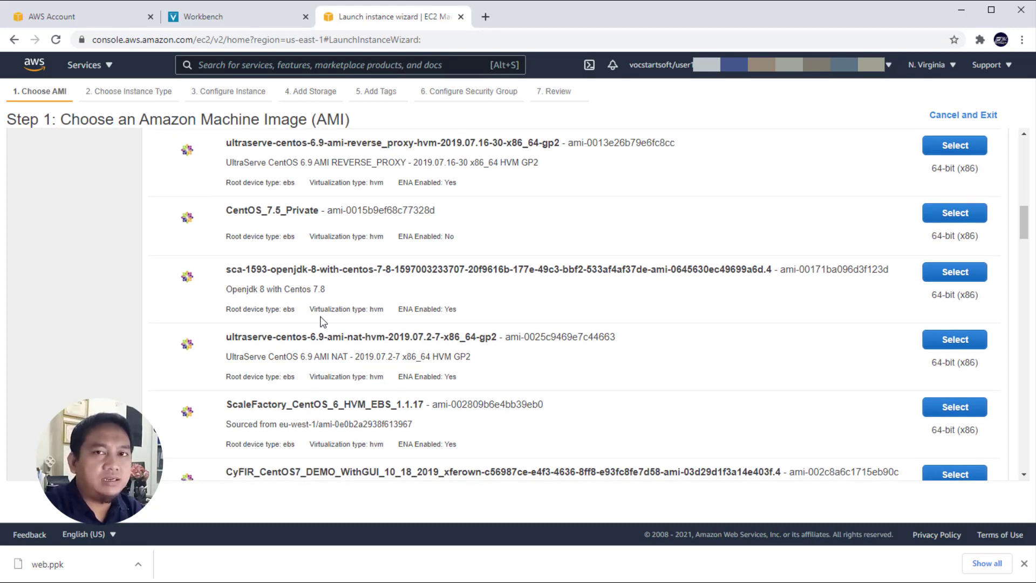
Find the centos7-minimal-v20190919.0.0 image among the community CentOS AMIs and select it for the instance
scroll(323, 321, "down", 4)
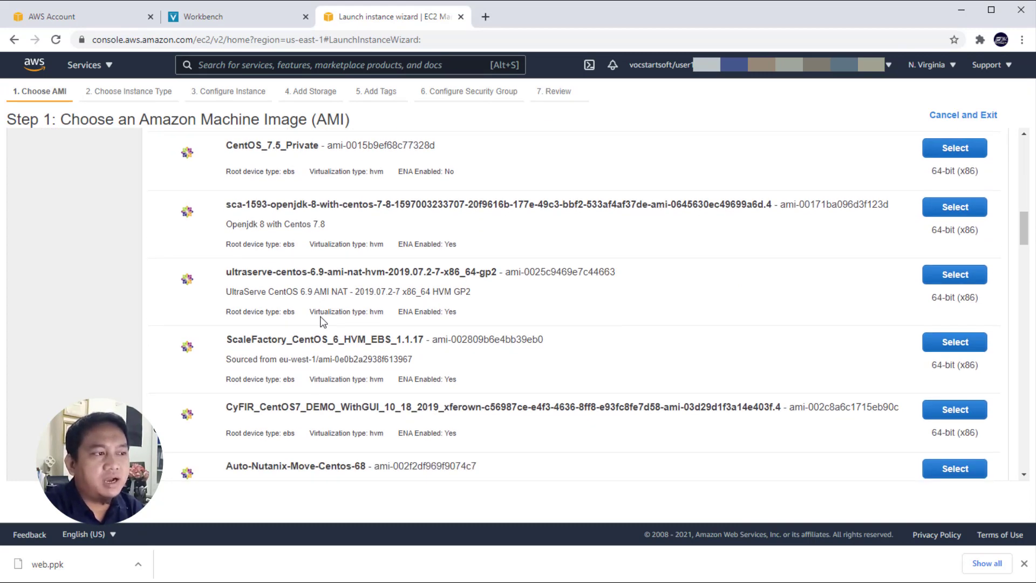
scroll(322, 321, "down", 1)
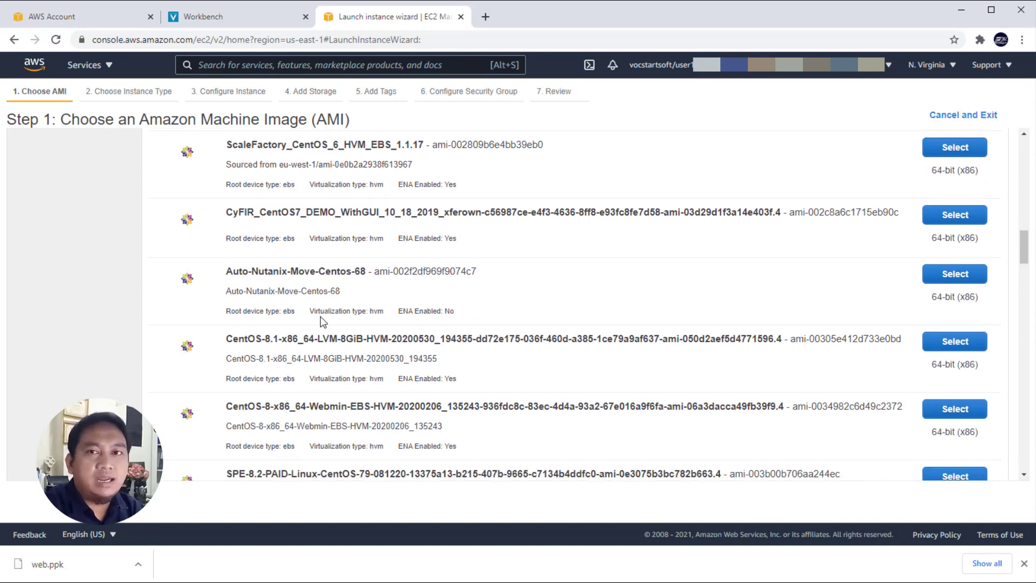
scroll(323, 321, "down", 5)
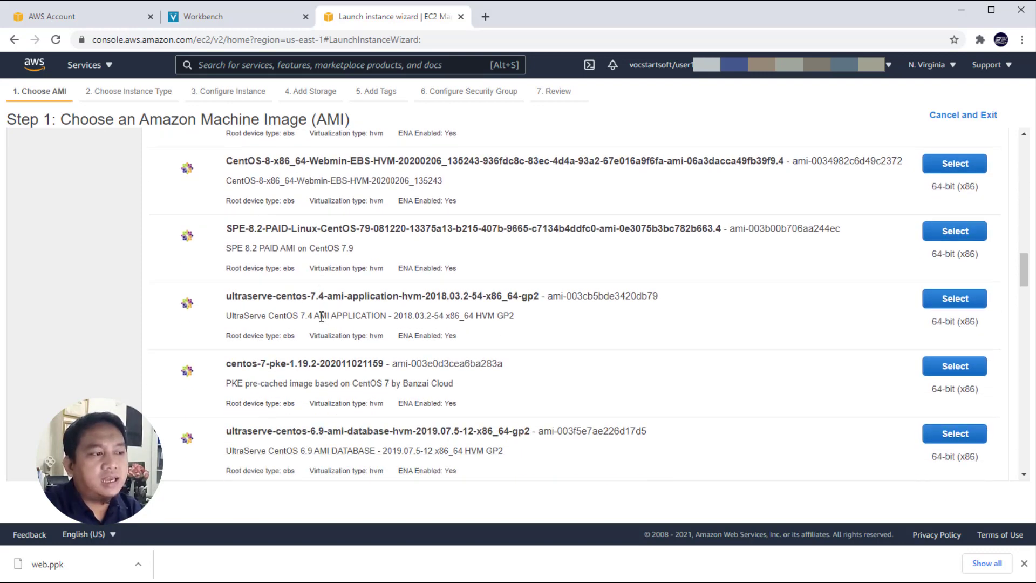
scroll(320, 317, "down", 5)
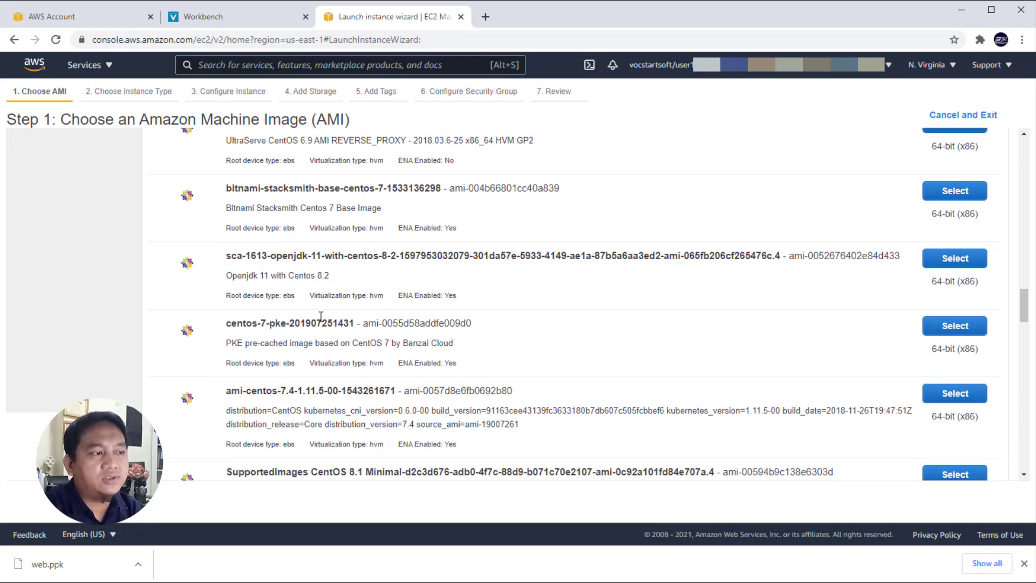
scroll(321, 316, "down", 1)
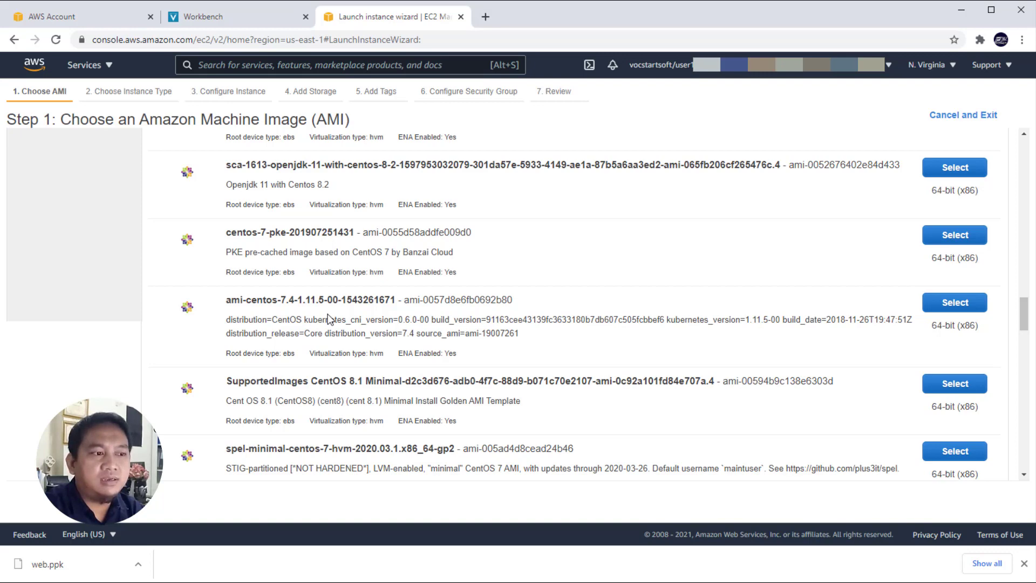
scroll(327, 318, "down", 4)
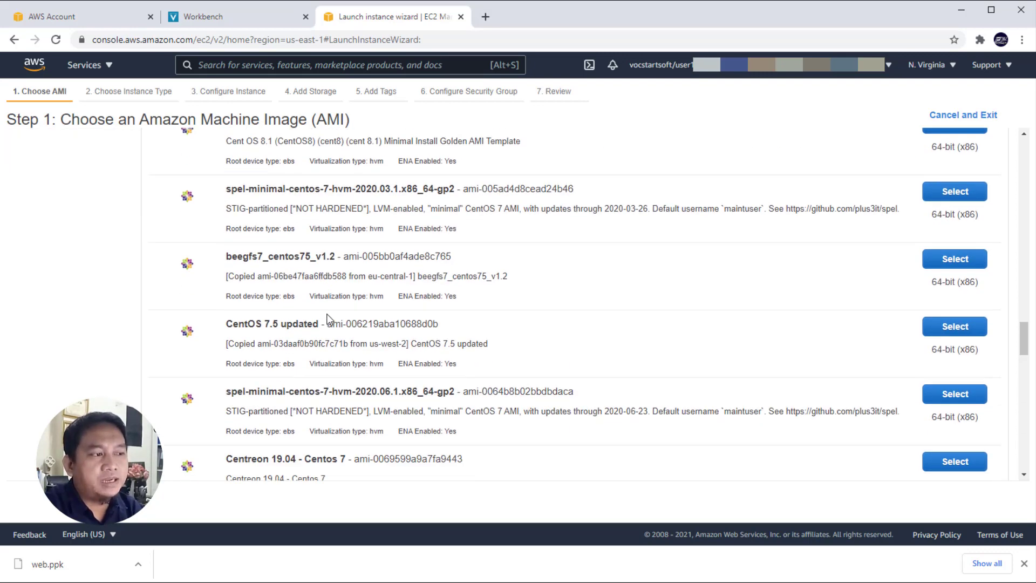
scroll(327, 318, "down", 8)
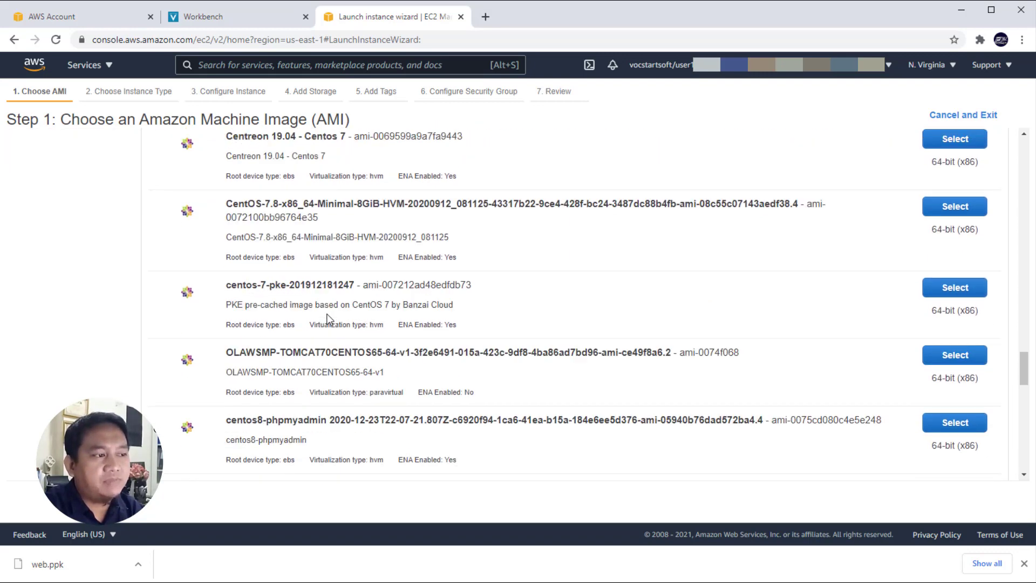
scroll(328, 318, "down", 8)
scroll(329, 319, "up", 5)
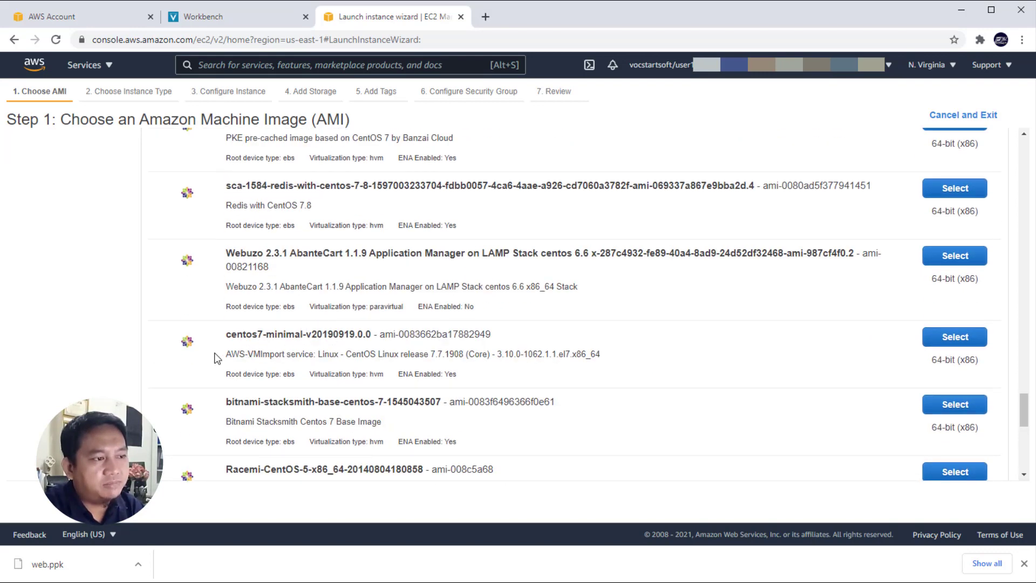
left_click_drag(225, 334, 372, 333)
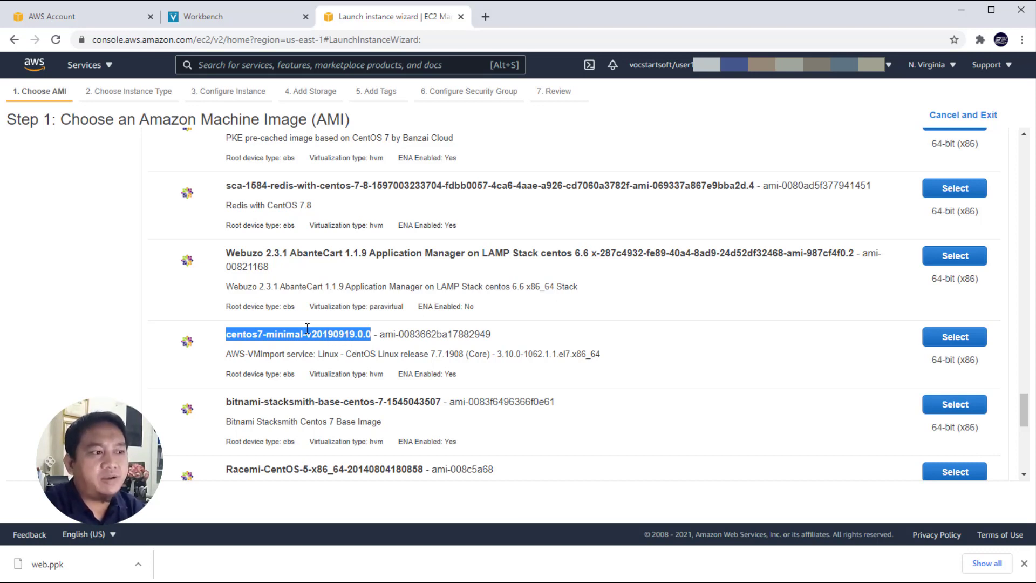
left_click(327, 339)
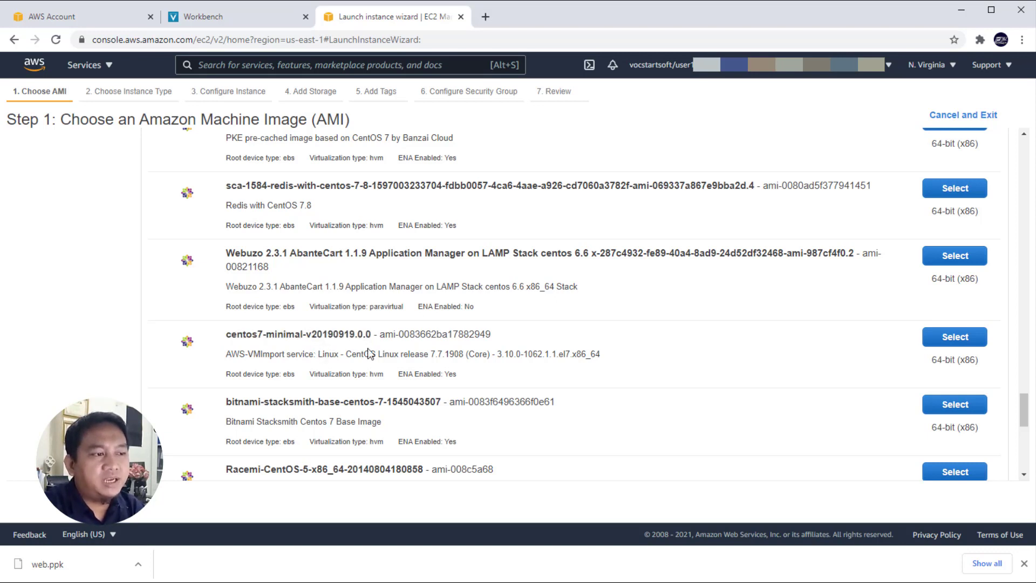
left_click(939, 337)
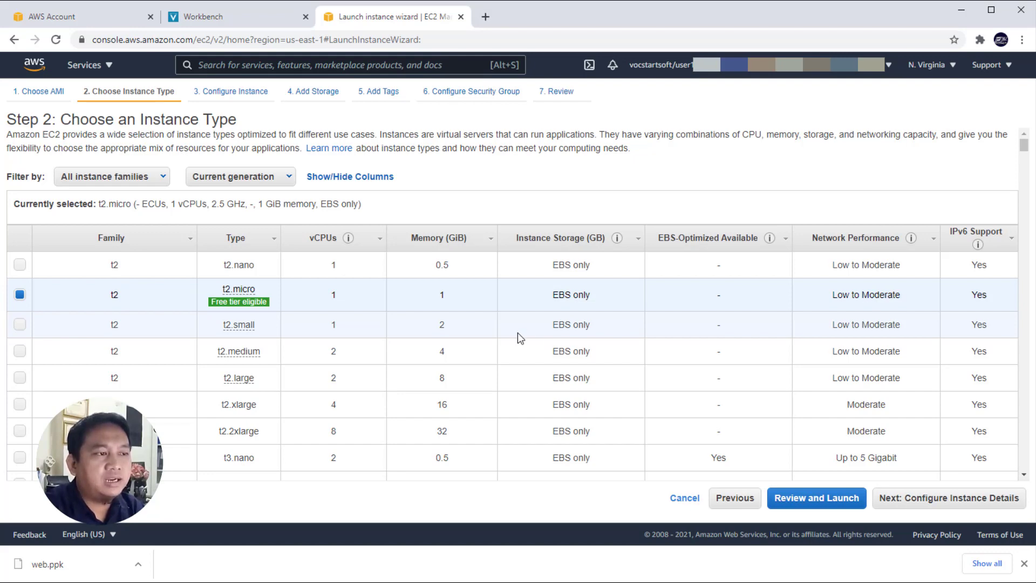
Look through the available instance types, keep t2.micro, and proceed to the instance details
scroll(454, 306, "down", 7)
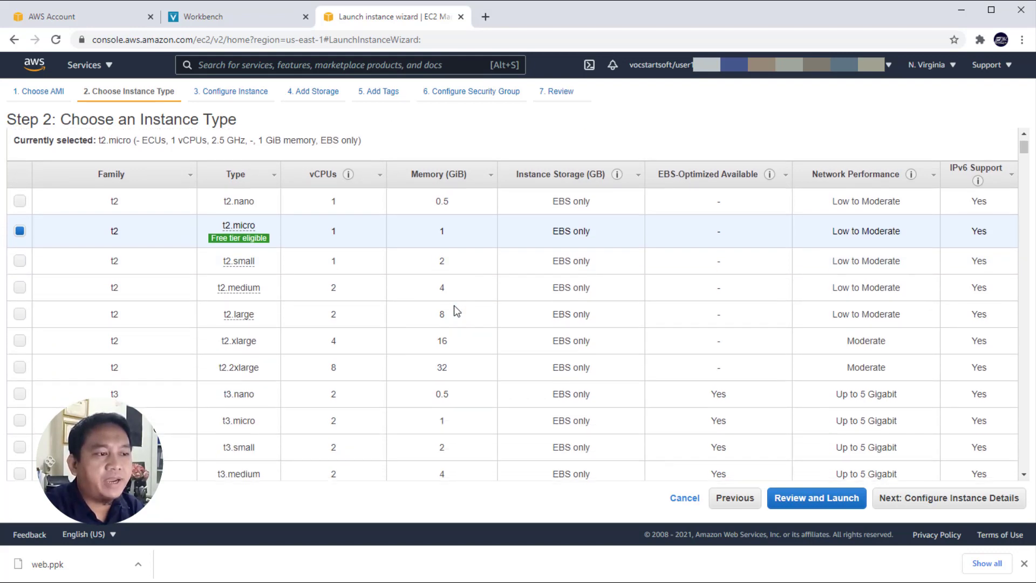
scroll(454, 305, "down", 15)
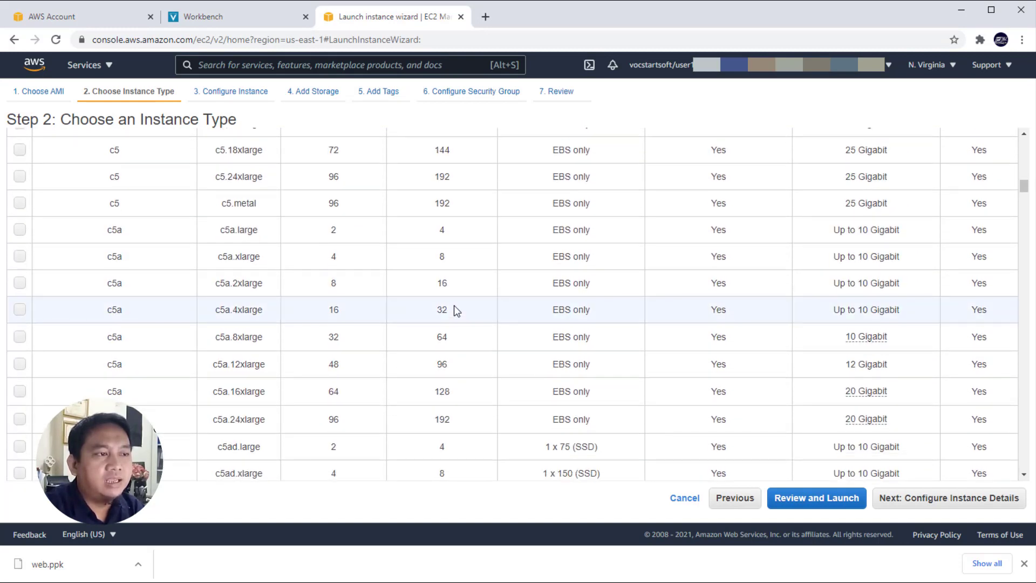
scroll(455, 310, "up", 12)
scroll(454, 306, "up", 4)
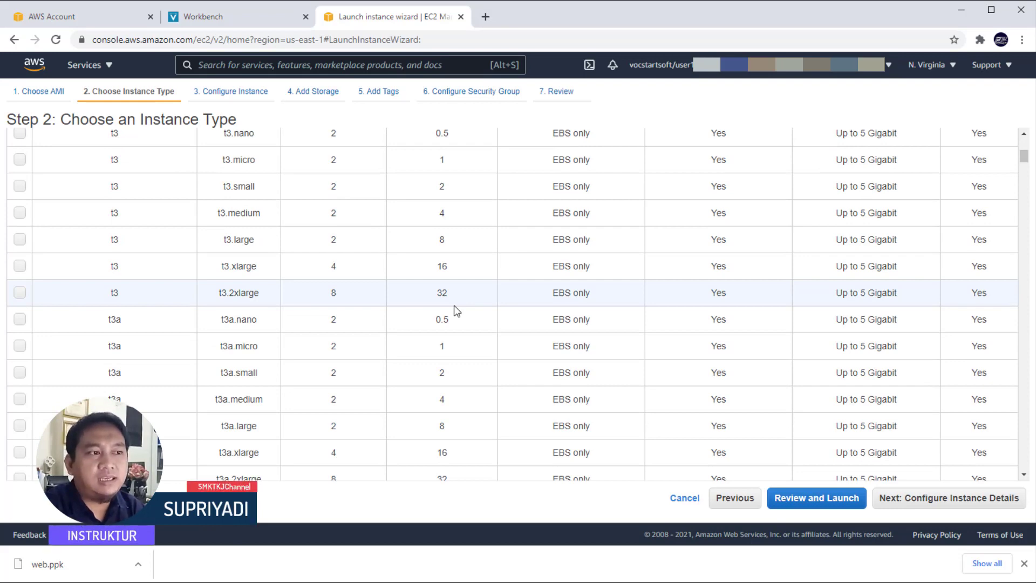
scroll(455, 305, "up", 5)
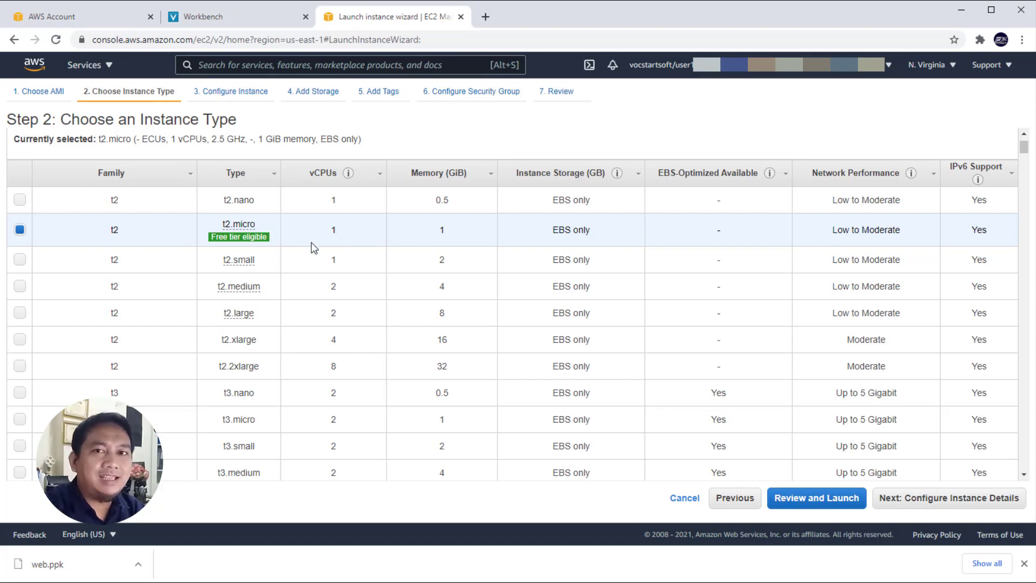
mouse_move(259, 239)
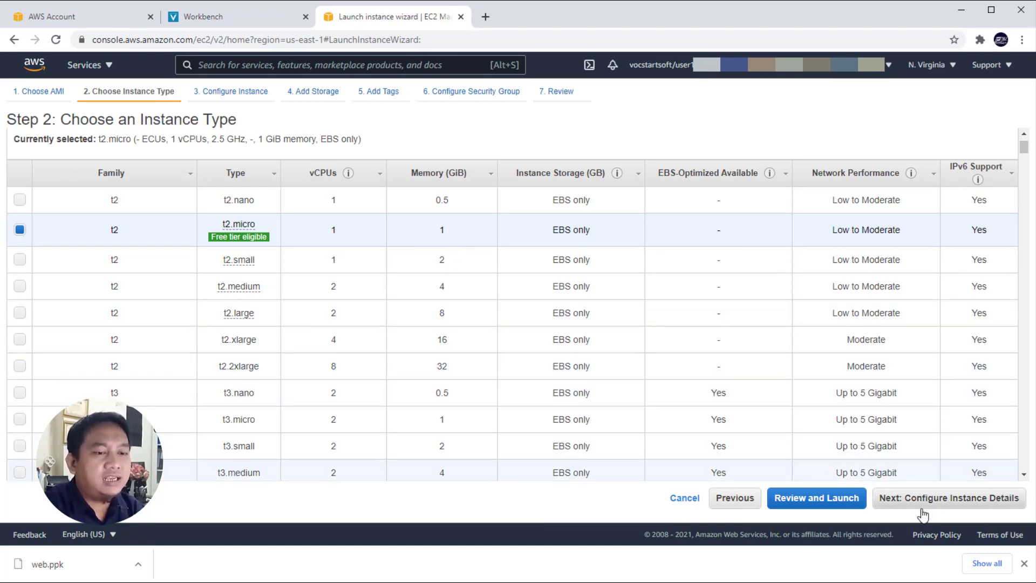
left_click(965, 507)
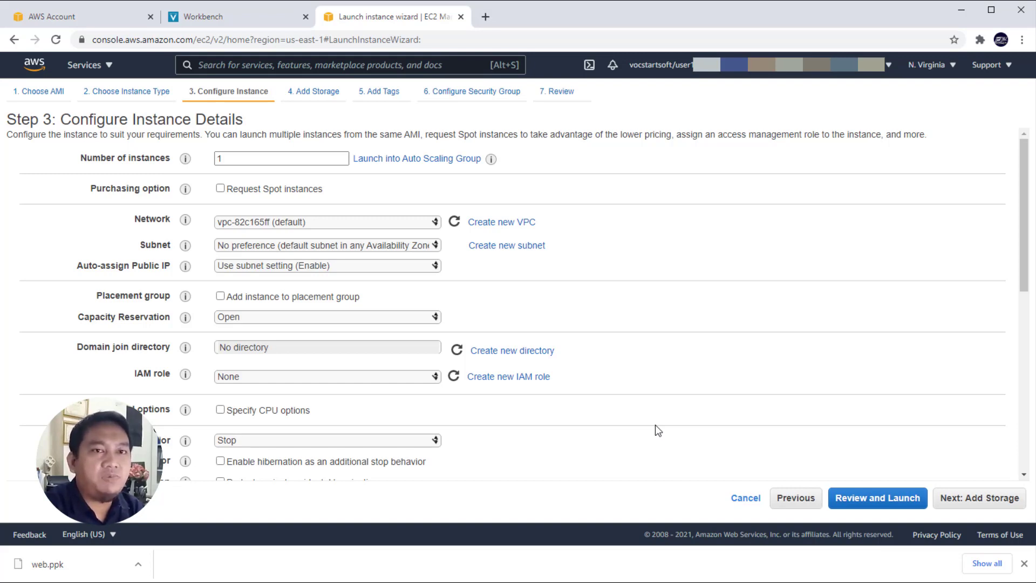
Review the instance details, keep the default settings, and proceed to the storage configuration
scroll(655, 425, "down", 6)
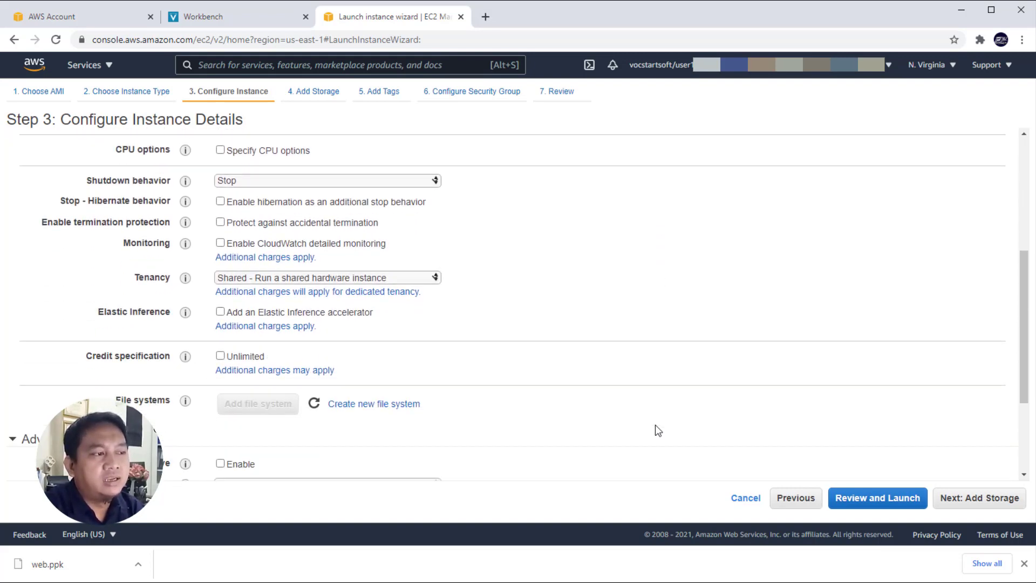
scroll(655, 426, "down", 2)
scroll(655, 425, "up", 7)
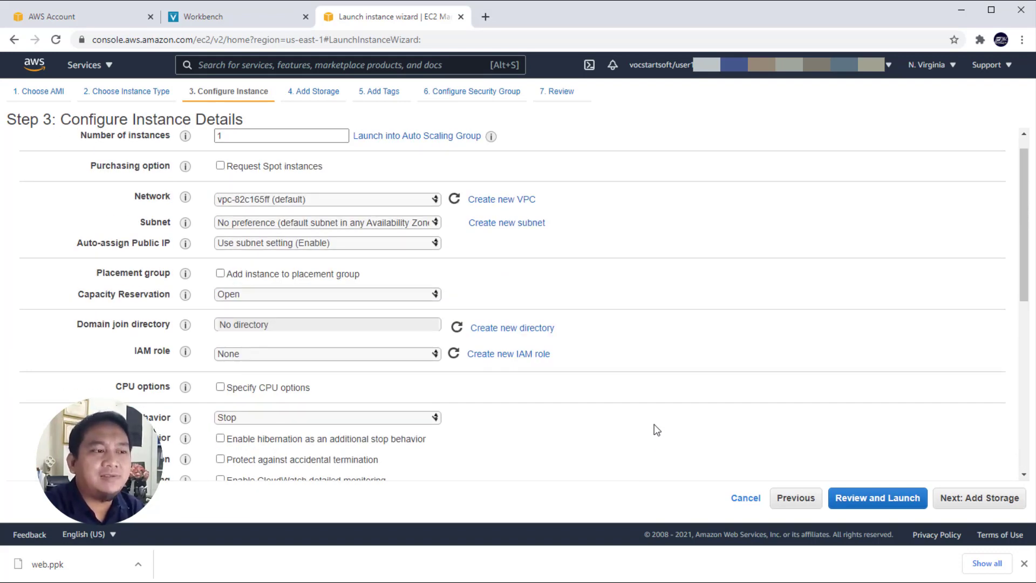
scroll(656, 429, "up", 1)
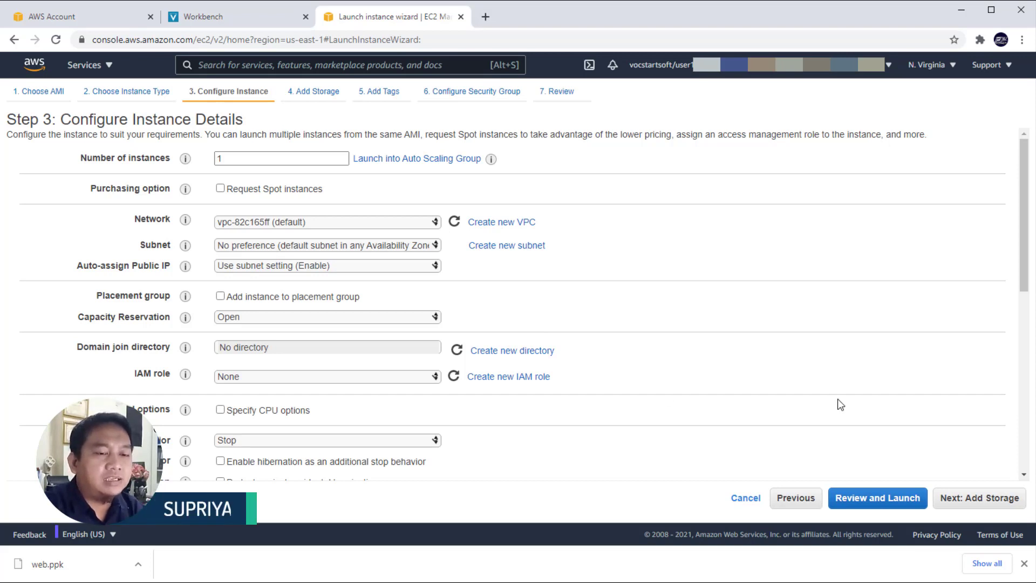
left_click(973, 507)
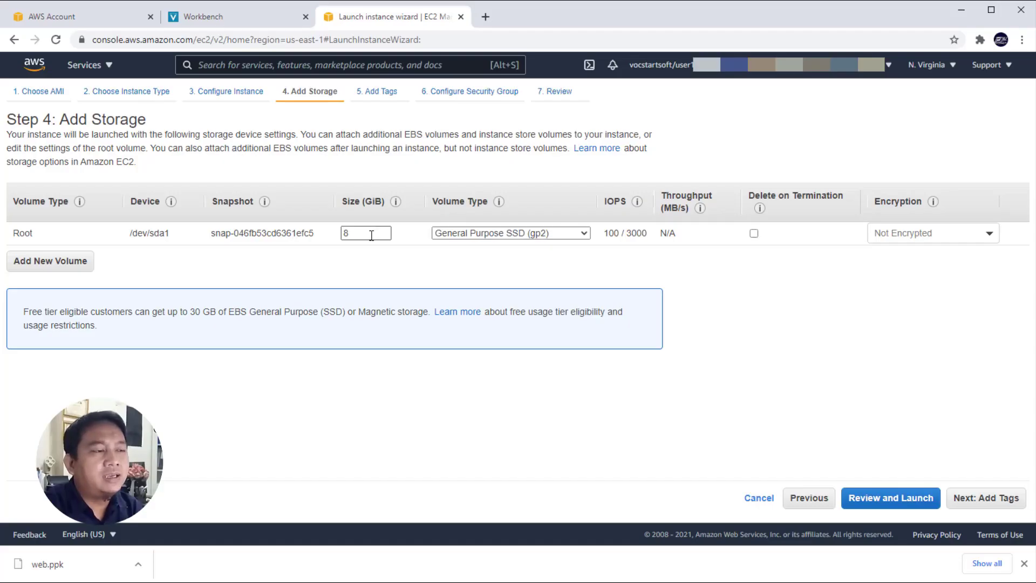
Set the root volume size to 10 GiB and proceed to the tags
double_click(363, 233)
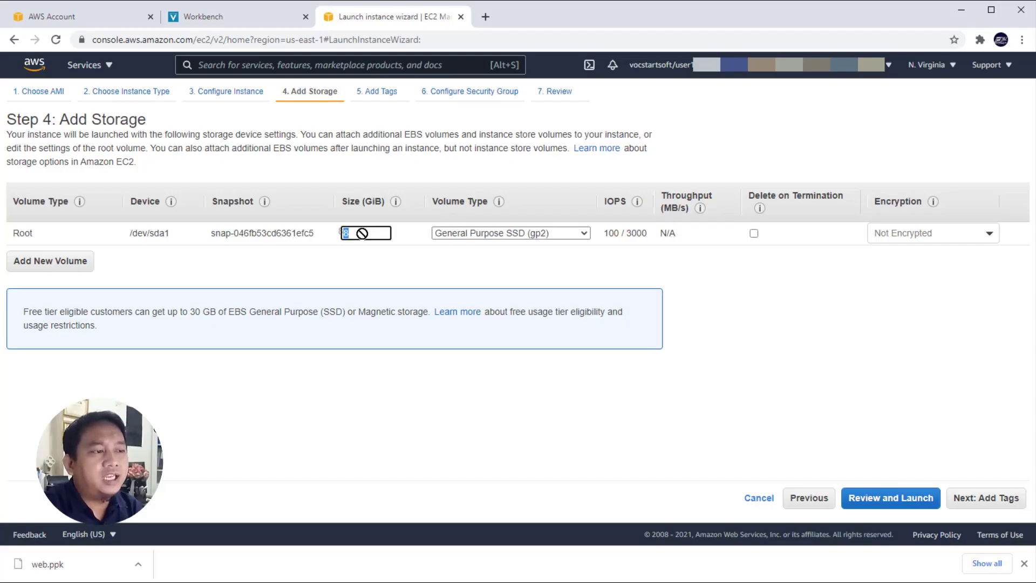
type("10")
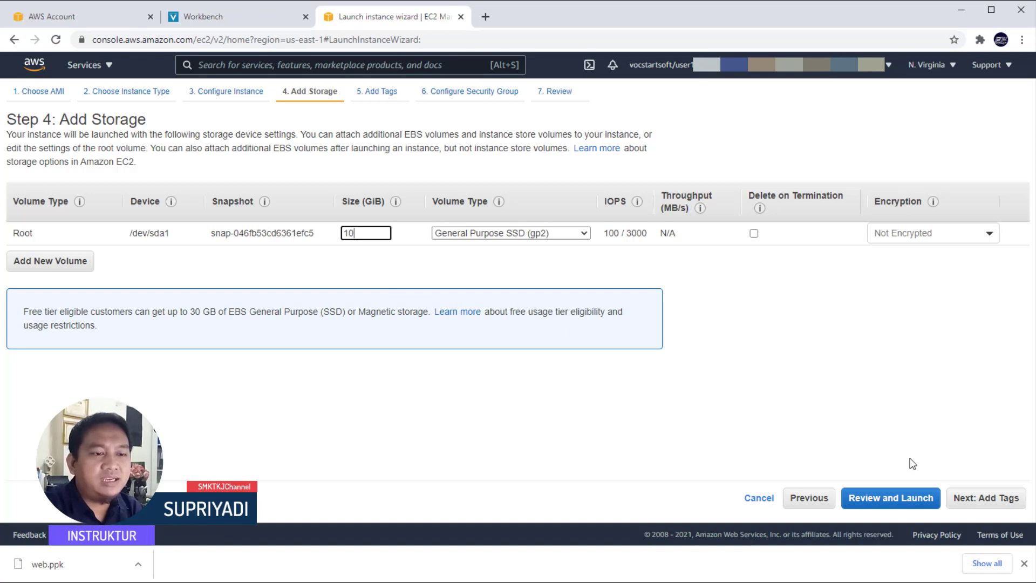
left_click(977, 507)
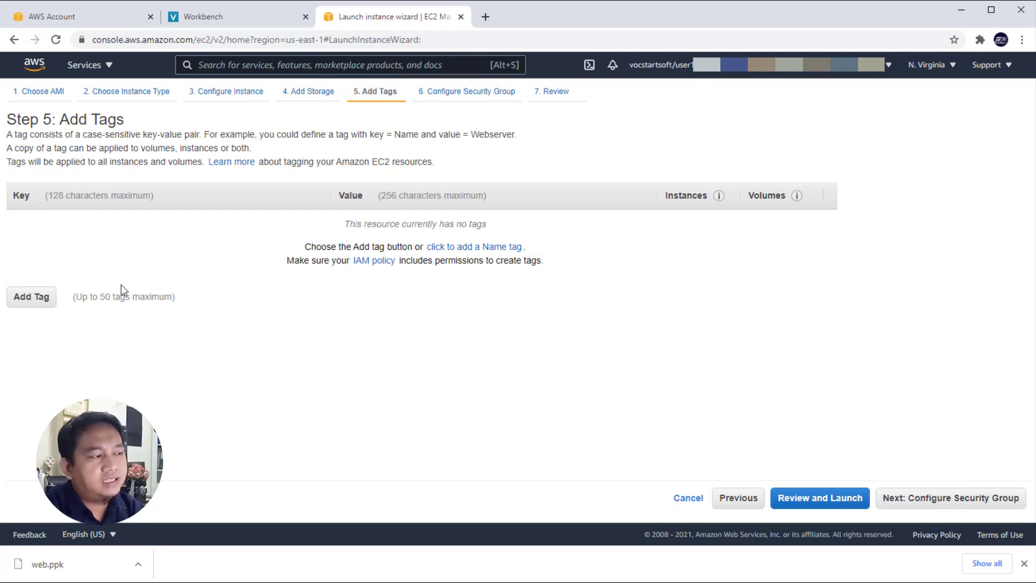
Add a tag with key Name and value webserver, and proceed to the security group configuration
left_click(33, 298)
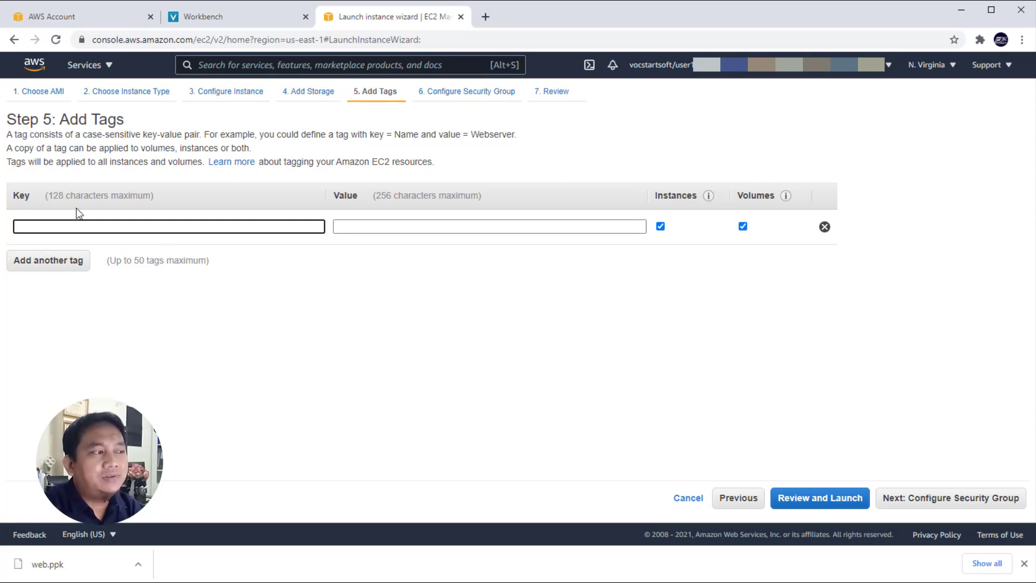
type("N")
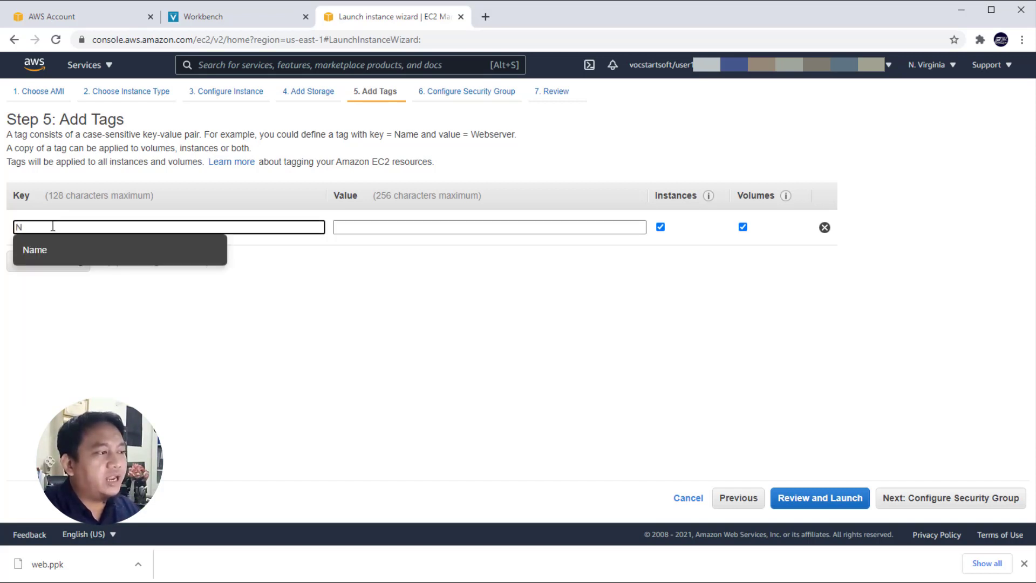
left_click(49, 254)
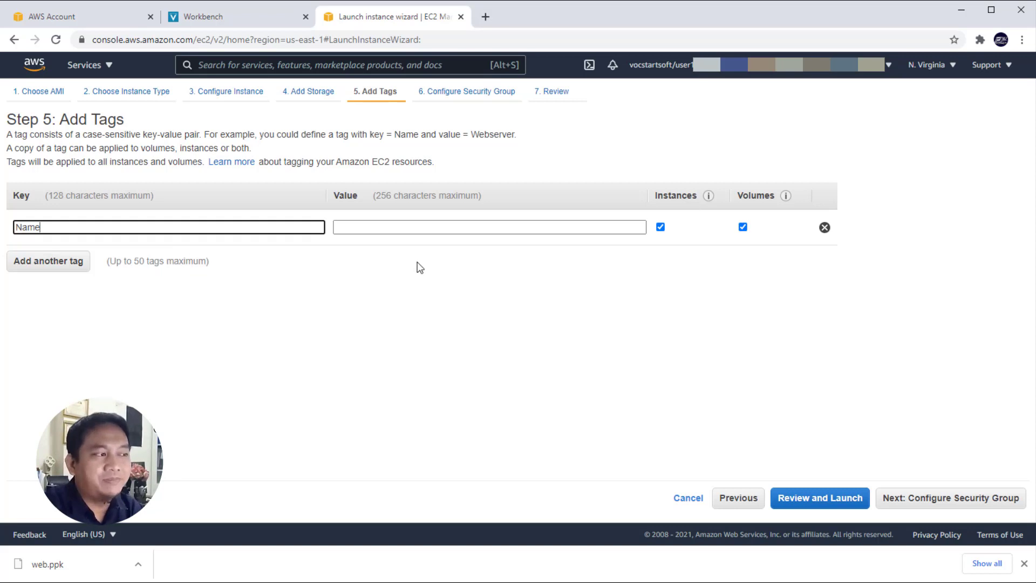
left_click(360, 227)
type("we")
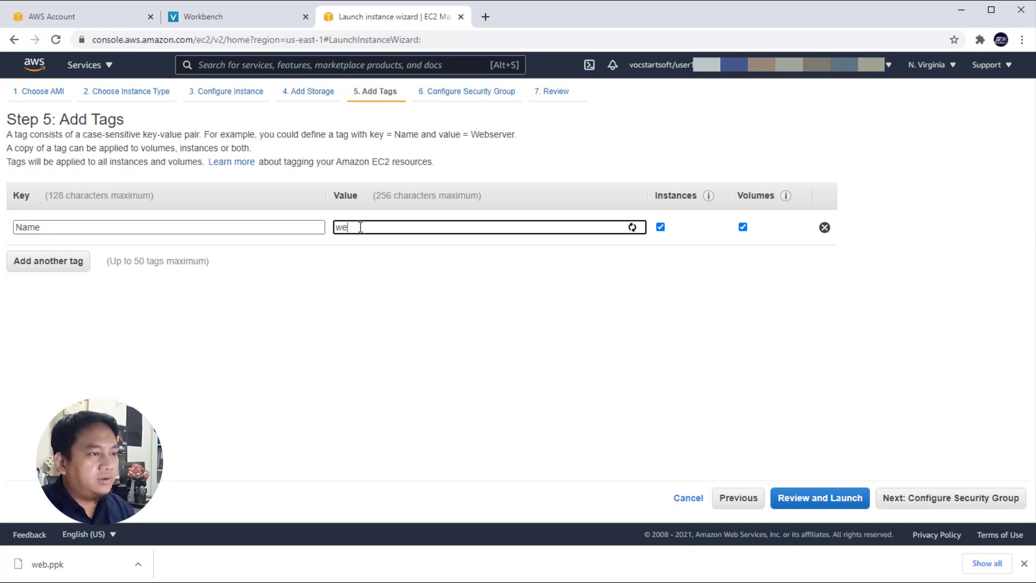
type("bserver")
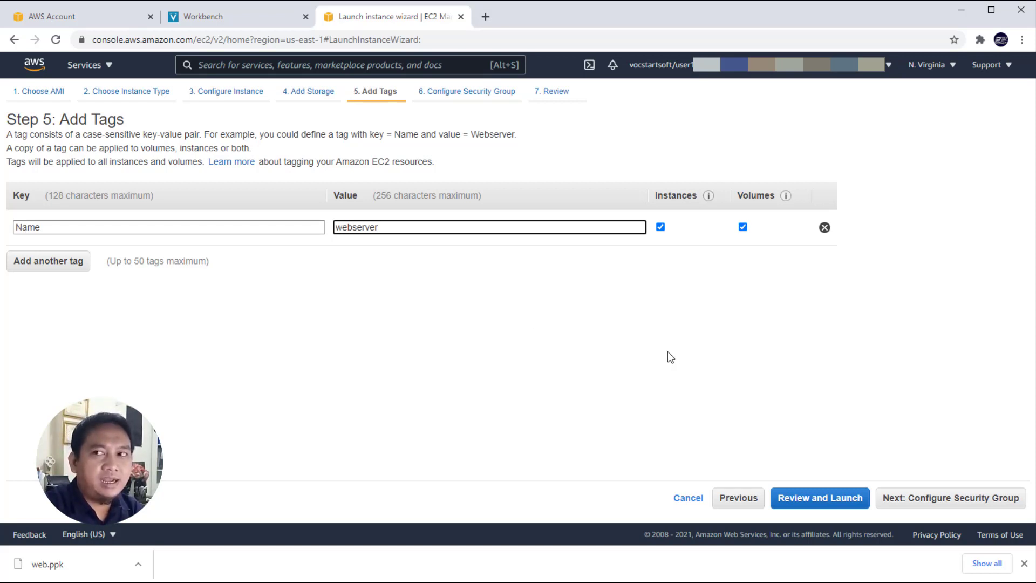
left_click(923, 504)
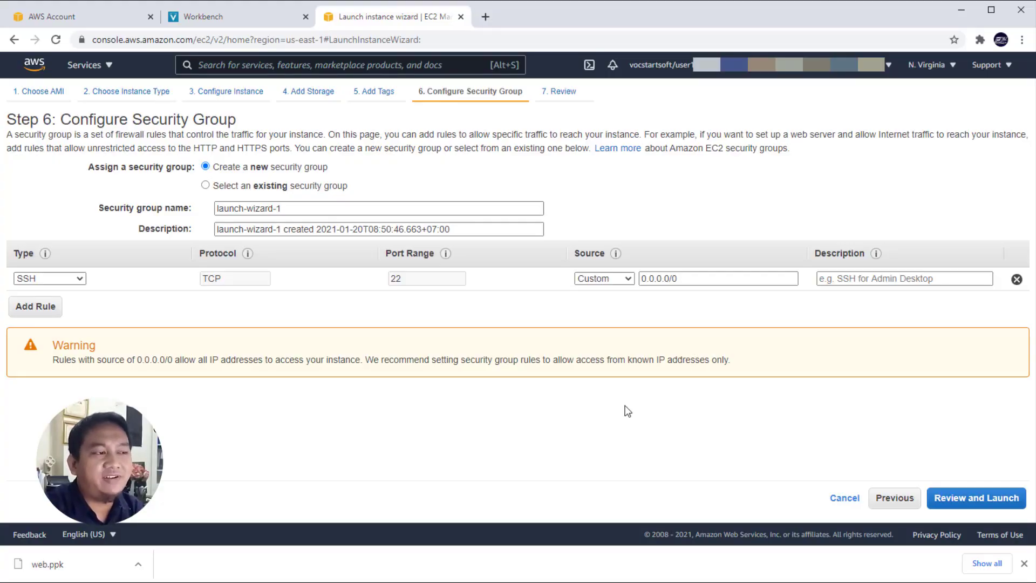
Add an HTTP rule to the new security group below the SSH rule
left_click(38, 316)
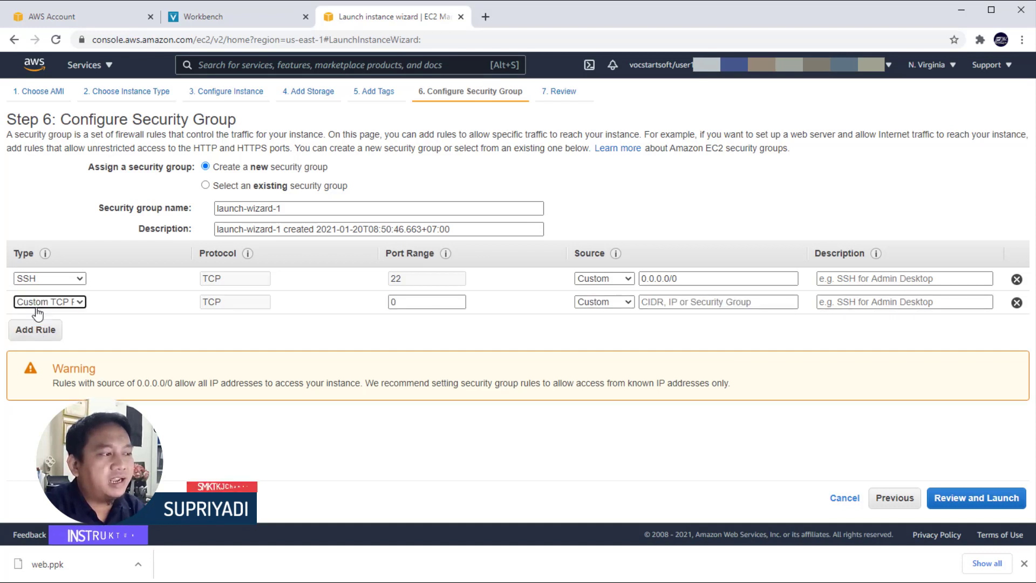
left_click(79, 304)
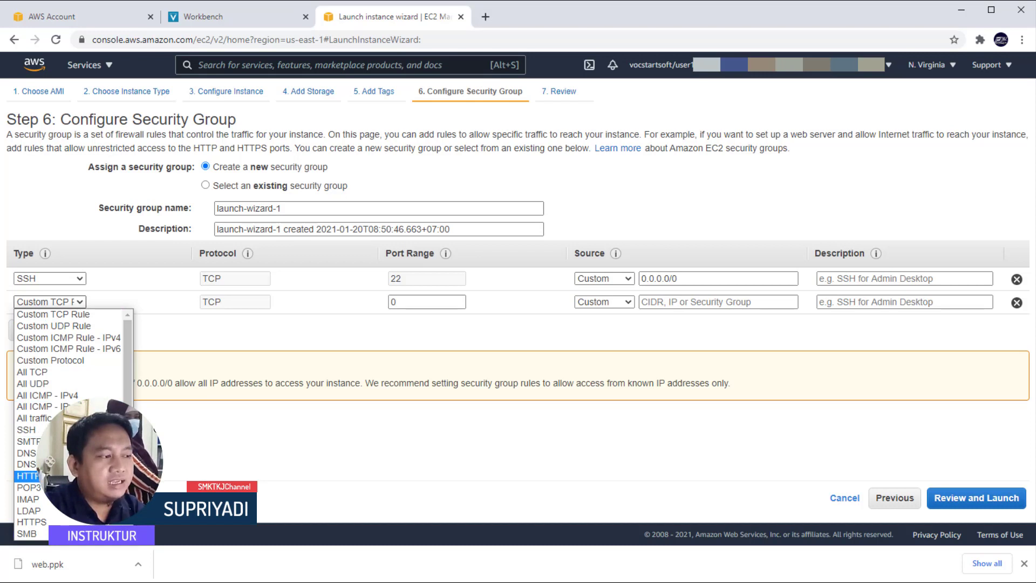
scroll(60, 389, "down", 4)
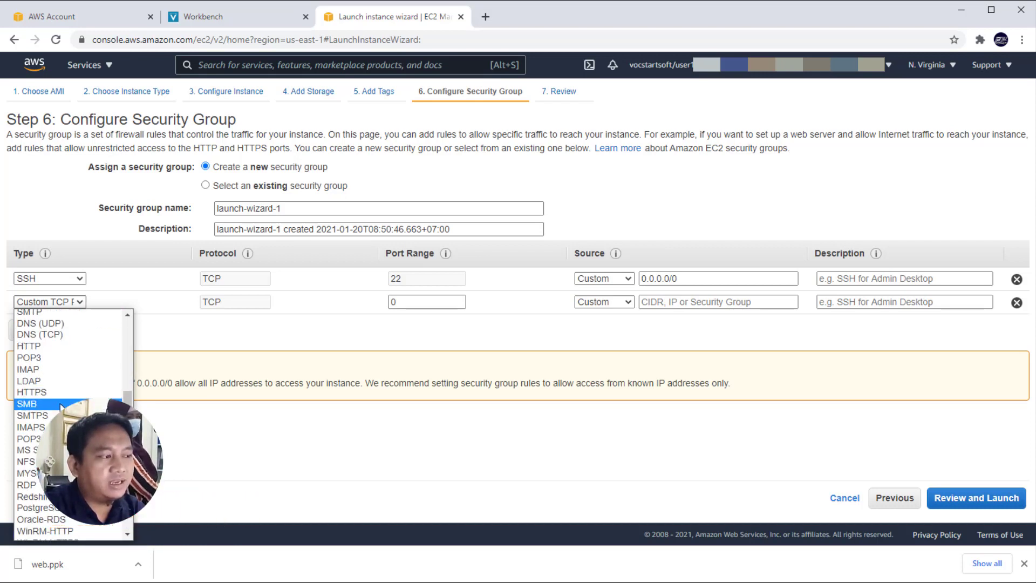
left_click(54, 344)
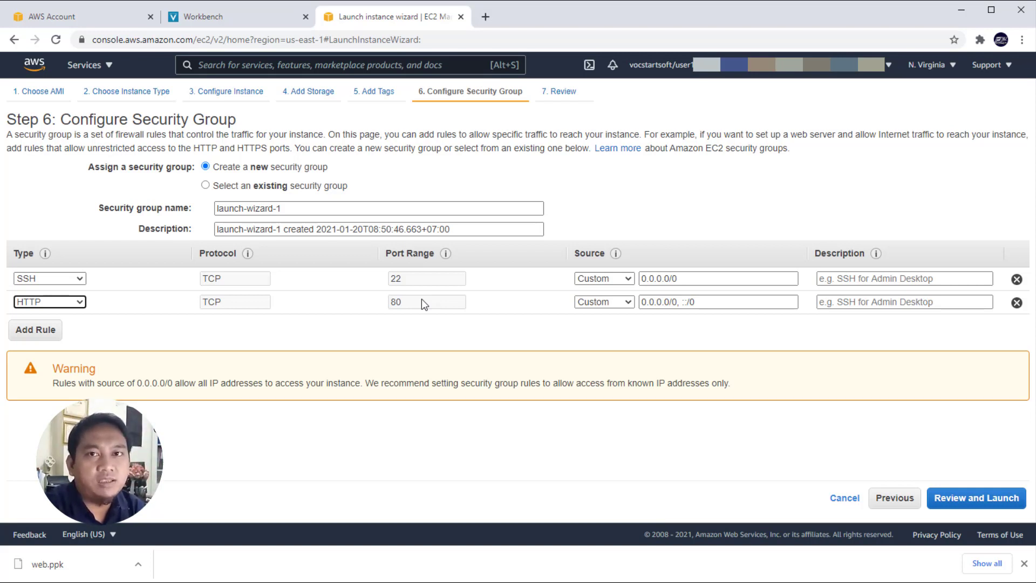
Add an HTTPS rule to the new security group below the HTTP rule
left_click(49, 335)
left_click(77, 330)
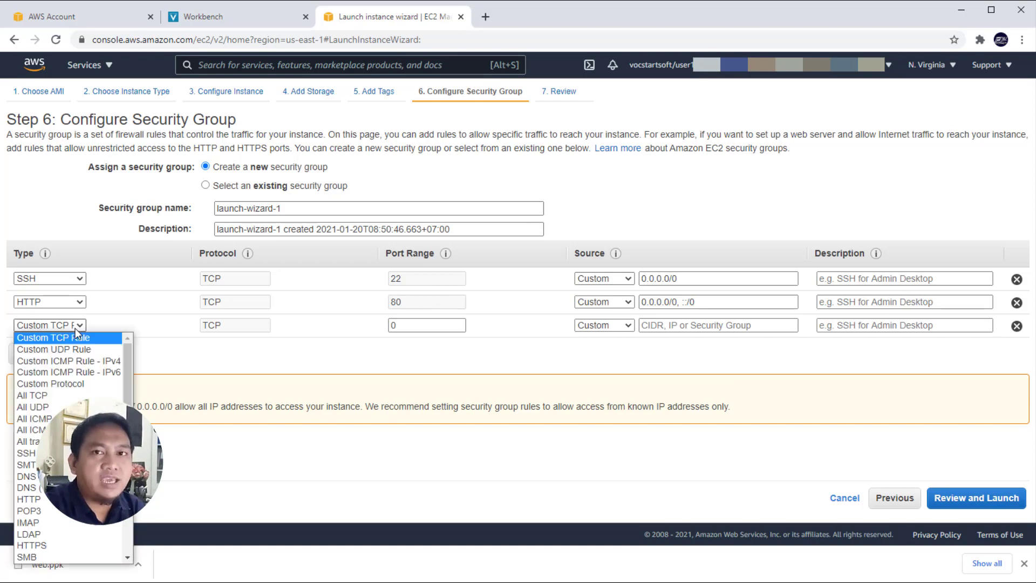
scroll(37, 468, "down", 3)
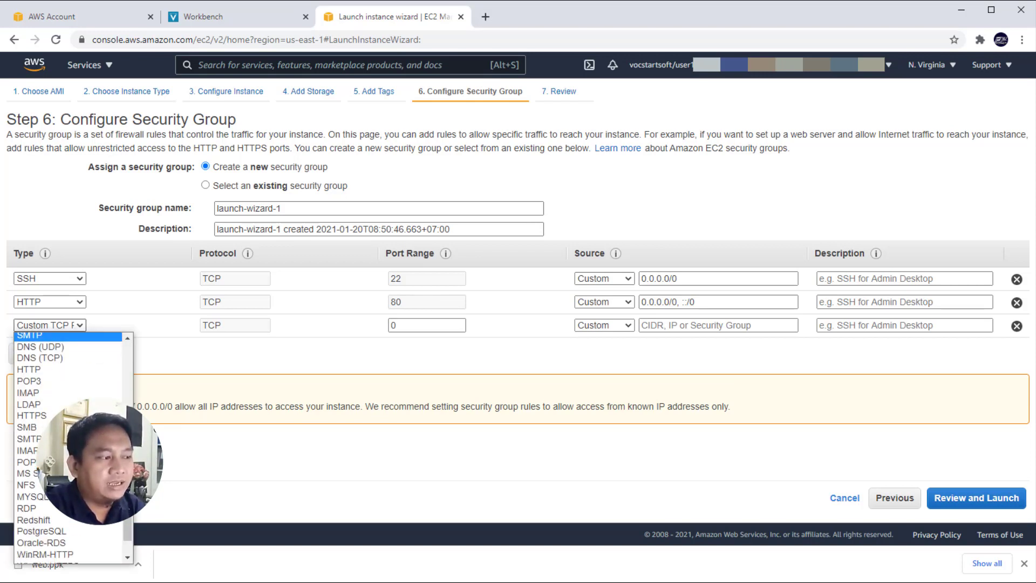
left_click(38, 416)
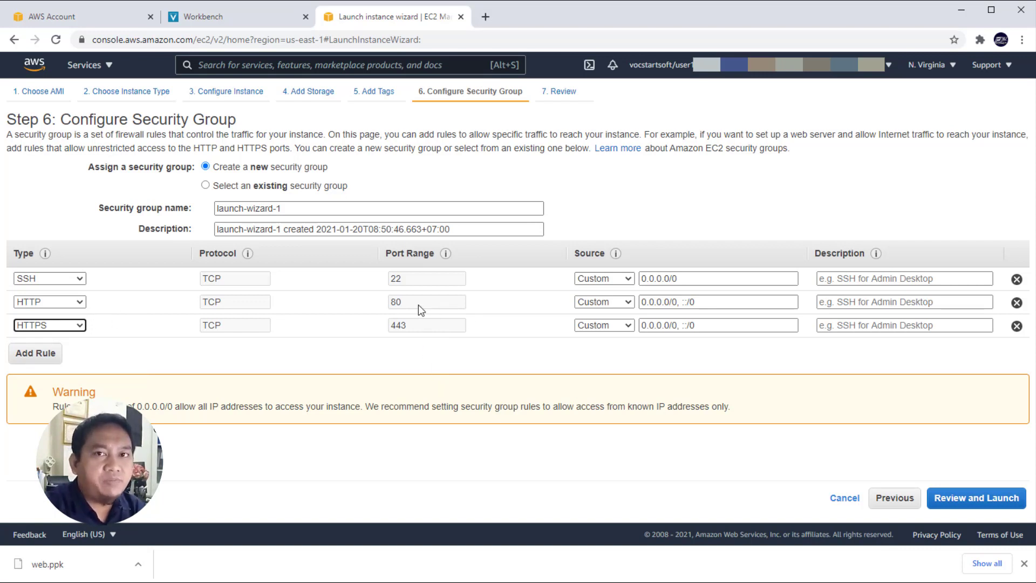
left_click(430, 325)
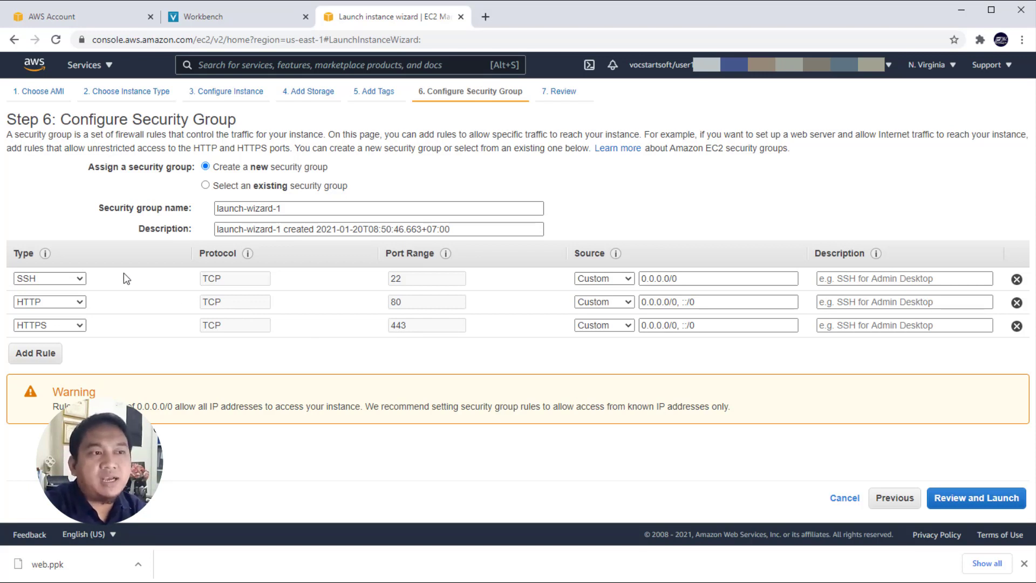
Name the new security group webserver and proceed to the launch review
left_click_drag(291, 208, 216, 209)
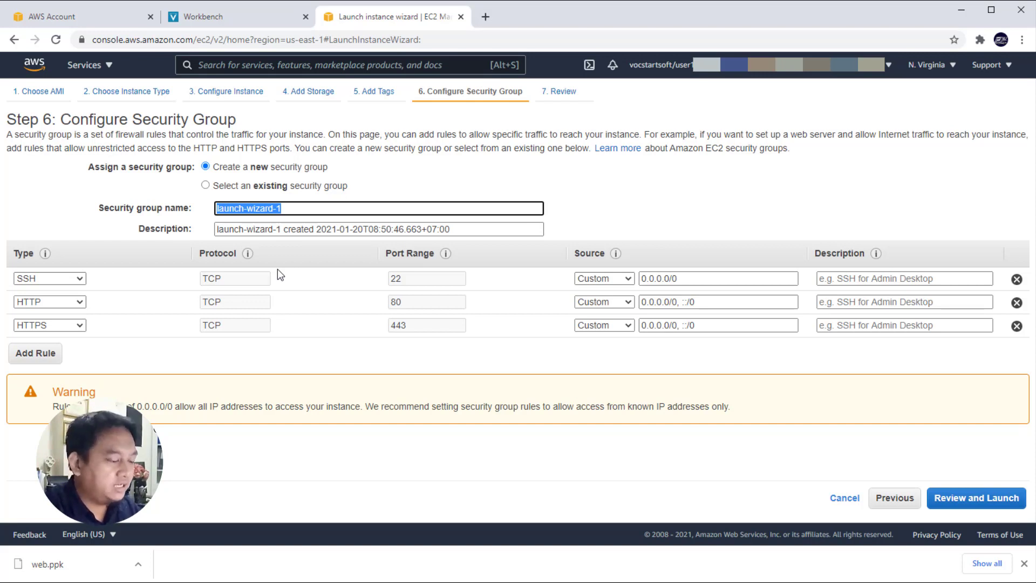
type("we")
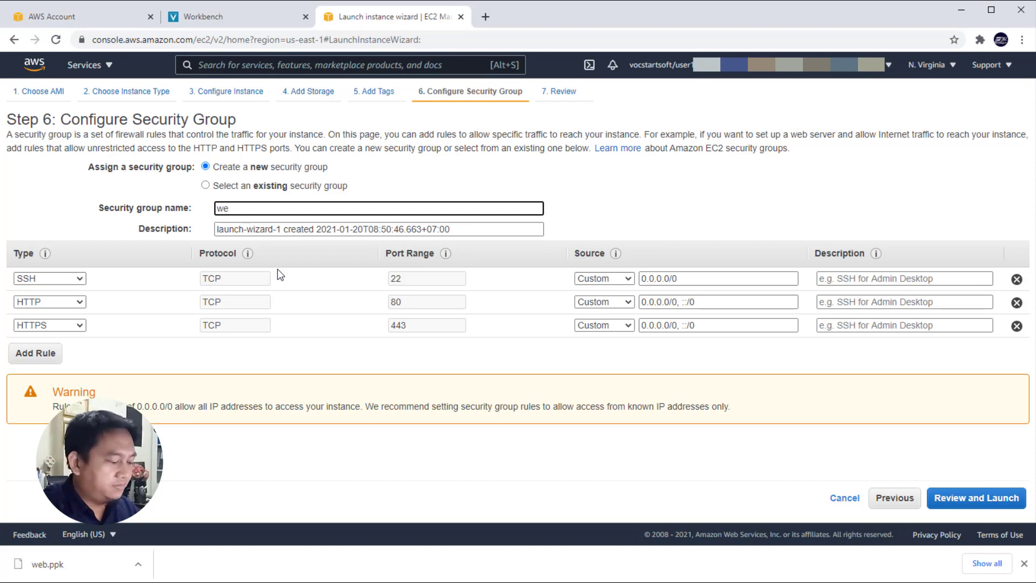
type("bserver")
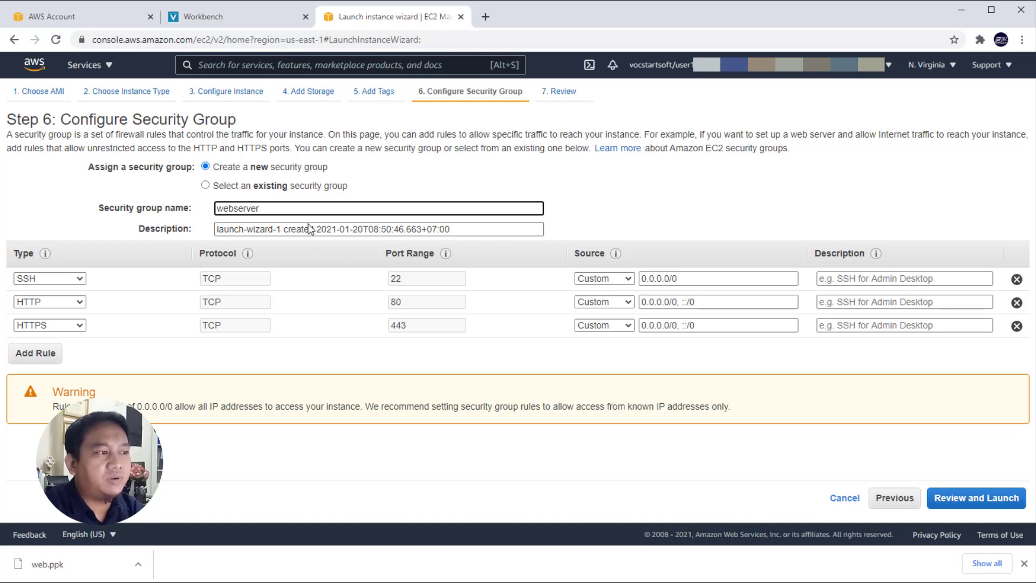
left_click(963, 504)
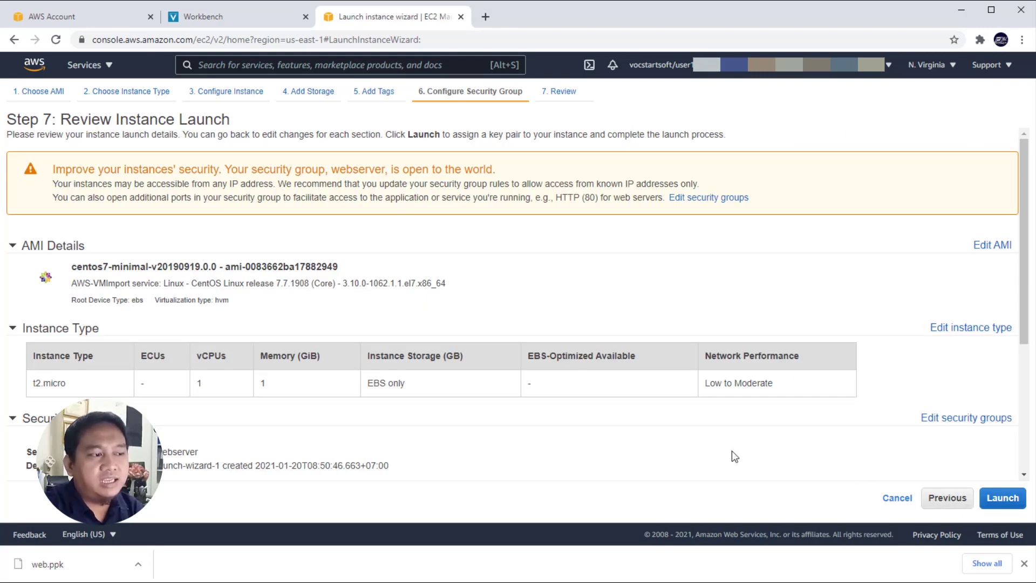
Check the security group rules in the review, and launch the instance with the existing key pair web, acknowledging access to its private key file
scroll(732, 451, "down", 4)
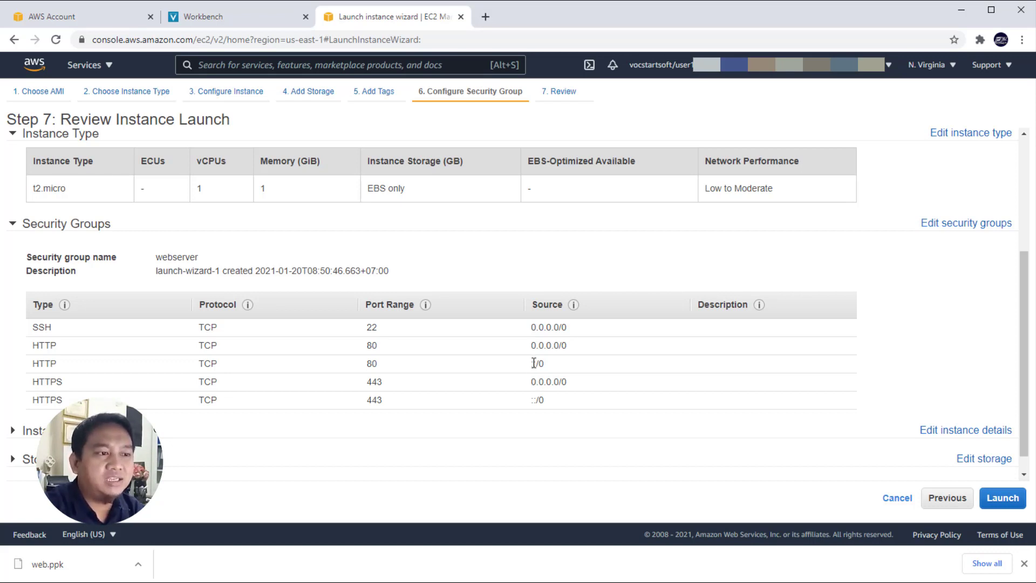
left_click_drag(532, 365, 581, 353)
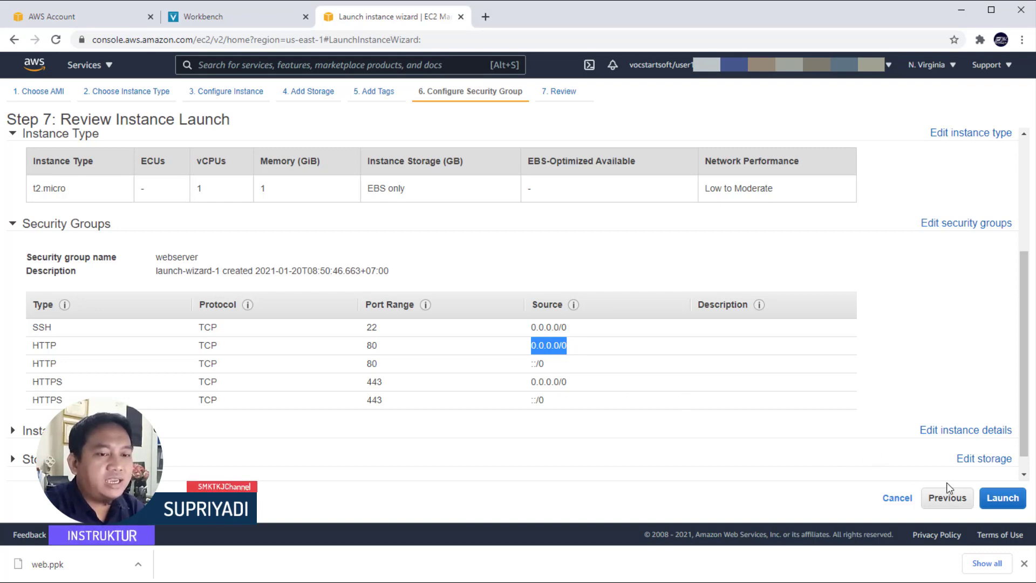
left_click(1003, 500)
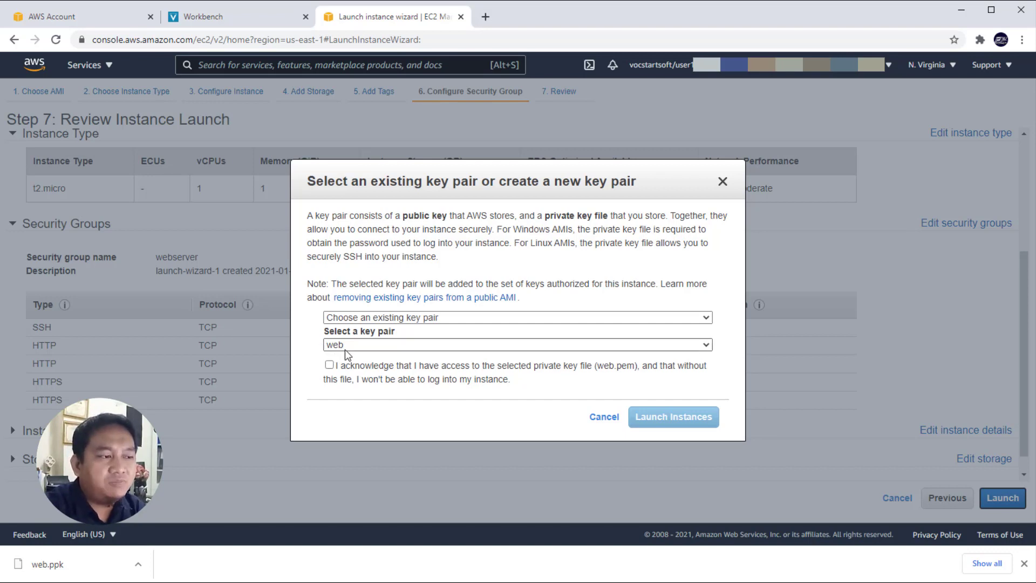
left_click(367, 347)
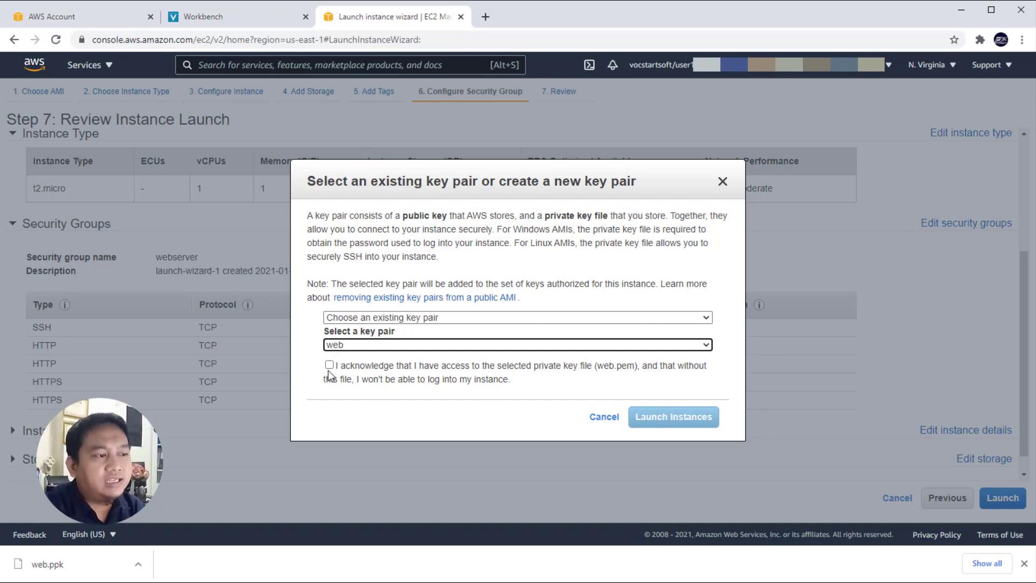
left_click(329, 365)
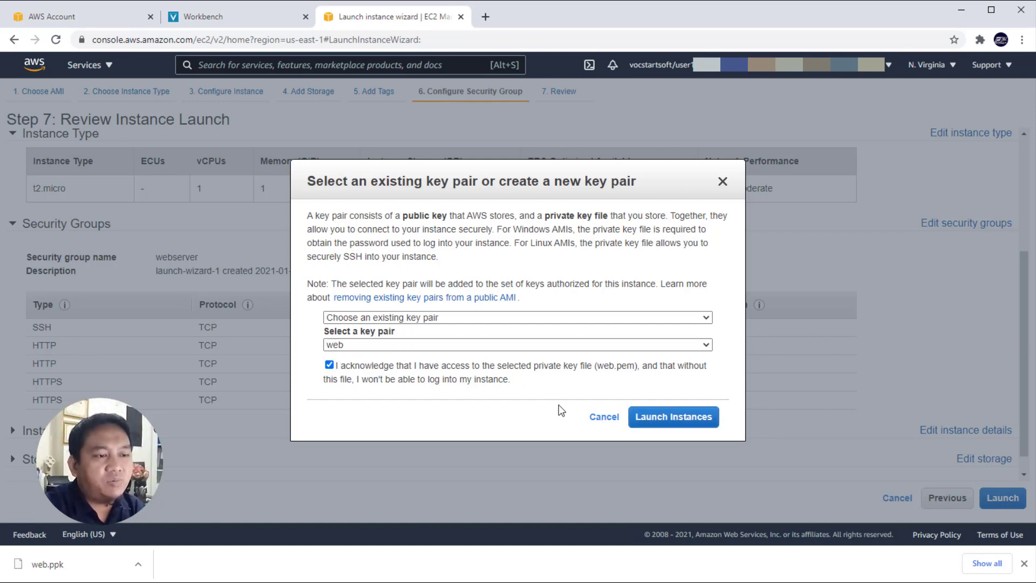
left_click(677, 421)
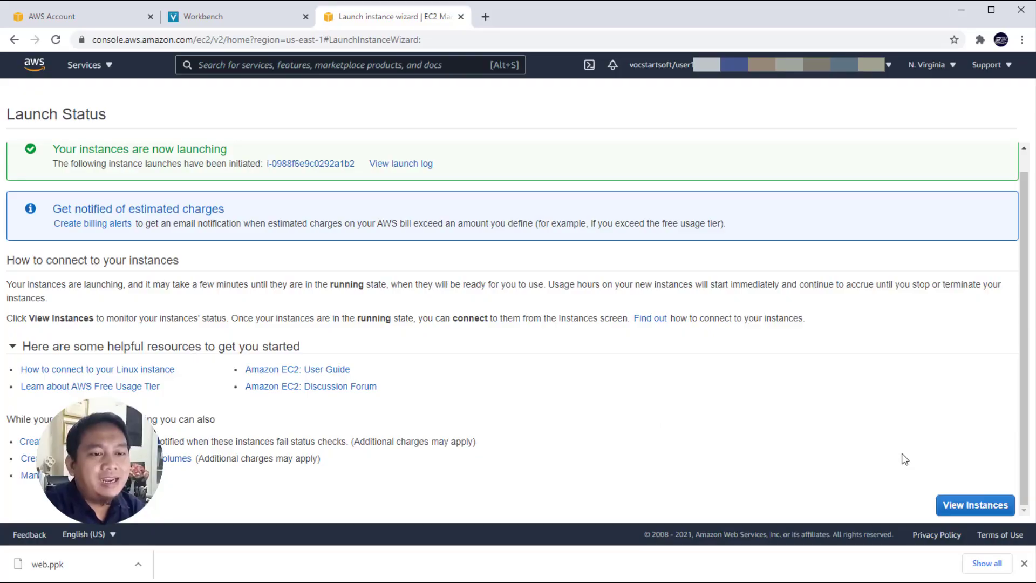
Open the instances list and examine the webserver instance's security rules, storage and general details
left_click(973, 511)
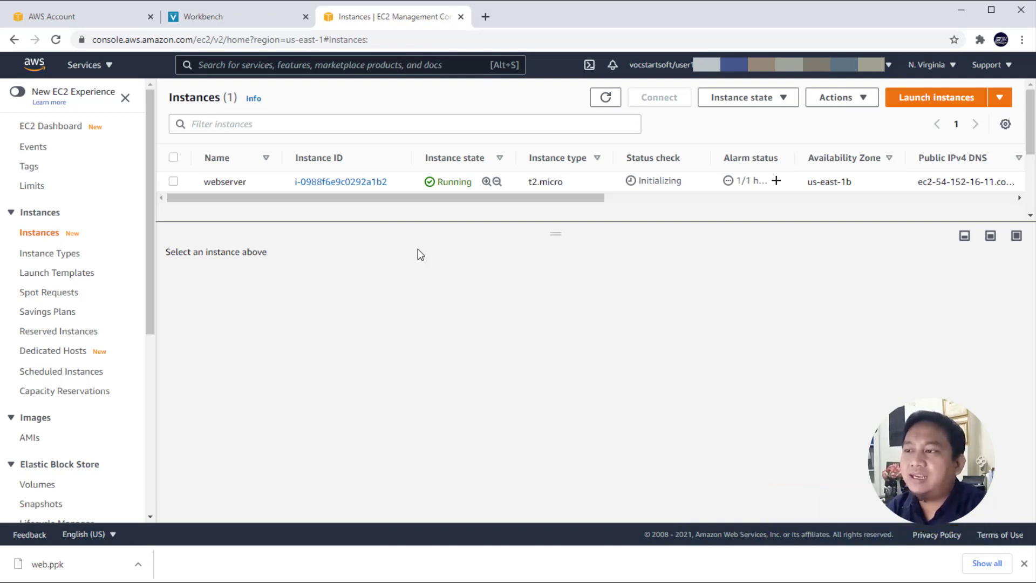
left_click(233, 182)
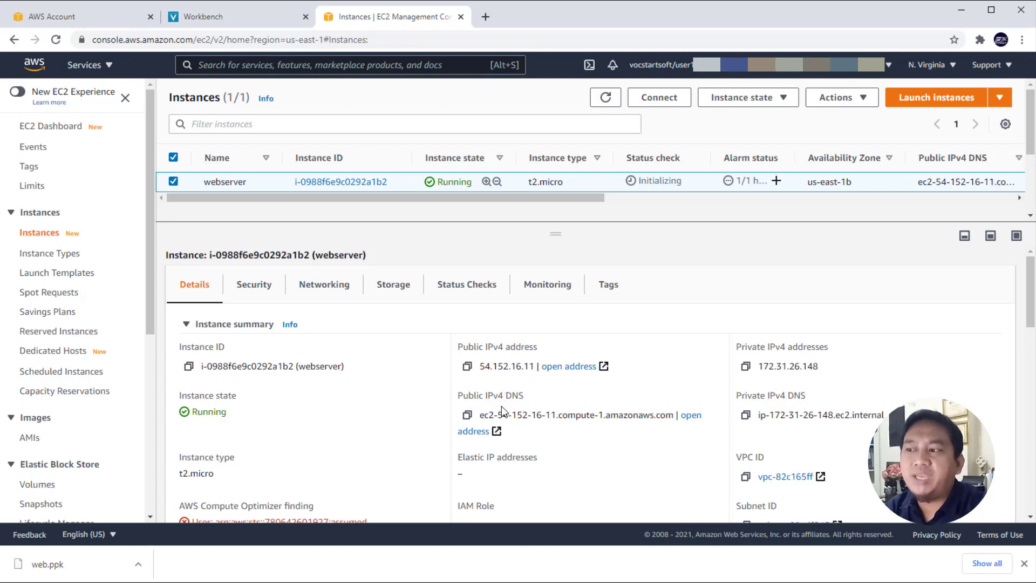
left_click(252, 288)
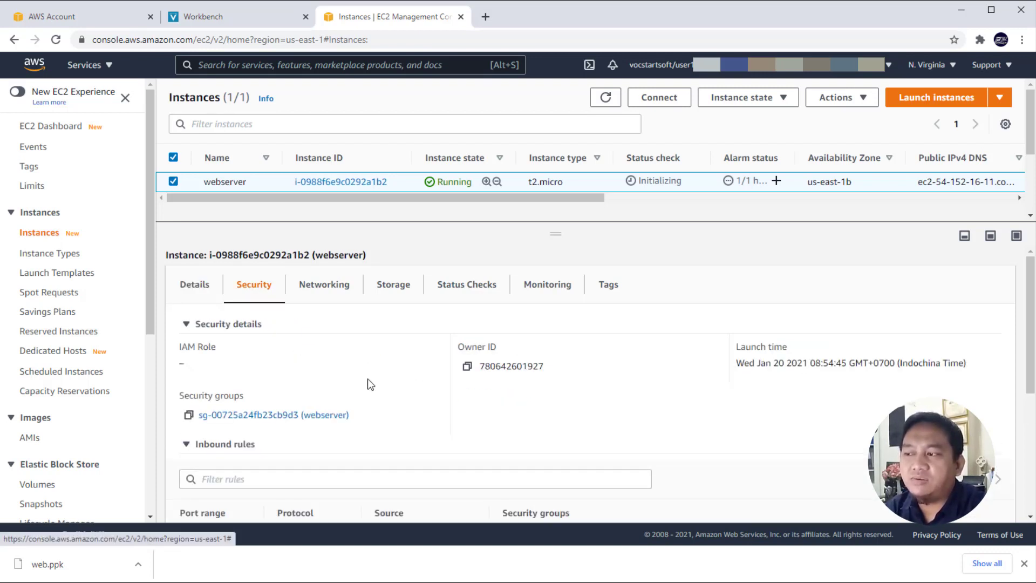
scroll(370, 385, "down", 5)
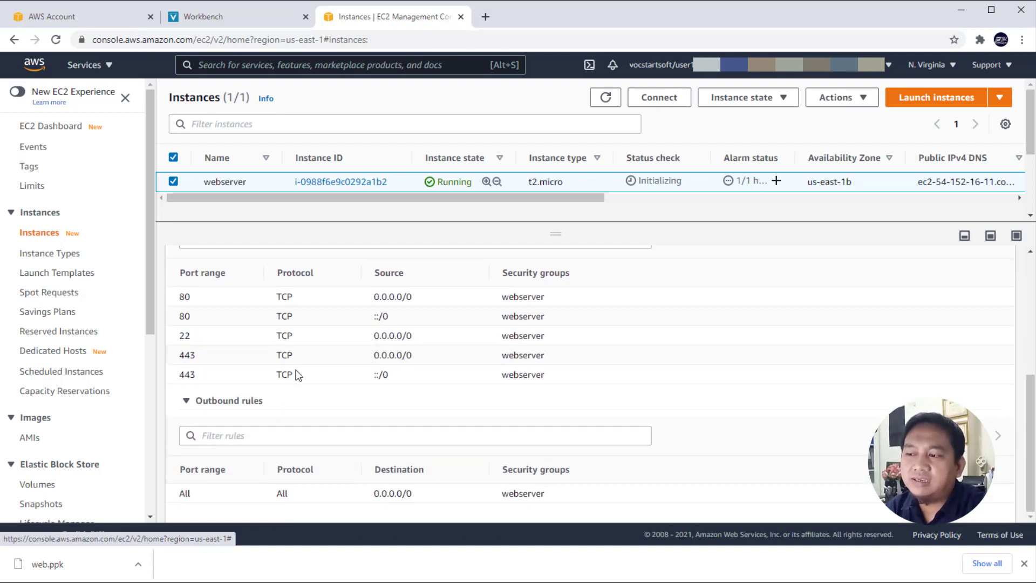
scroll(306, 381, "up", 5)
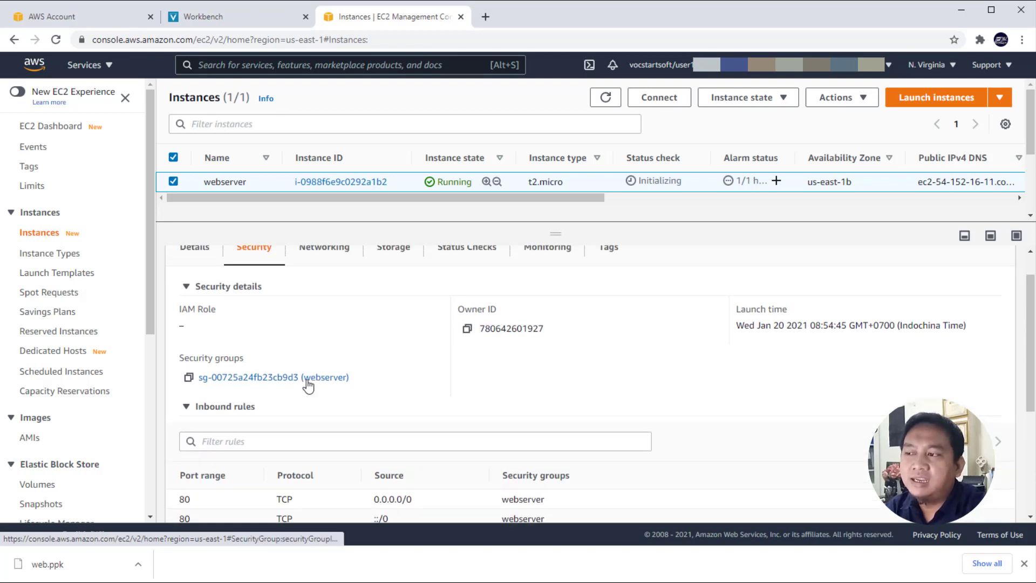
left_click(396, 291)
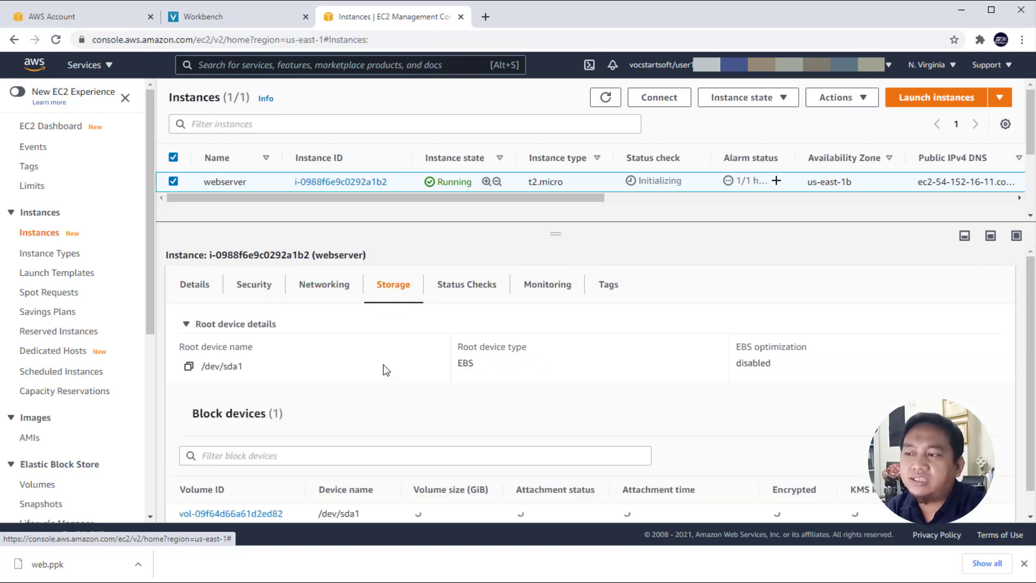
scroll(596, 386, "down", 1)
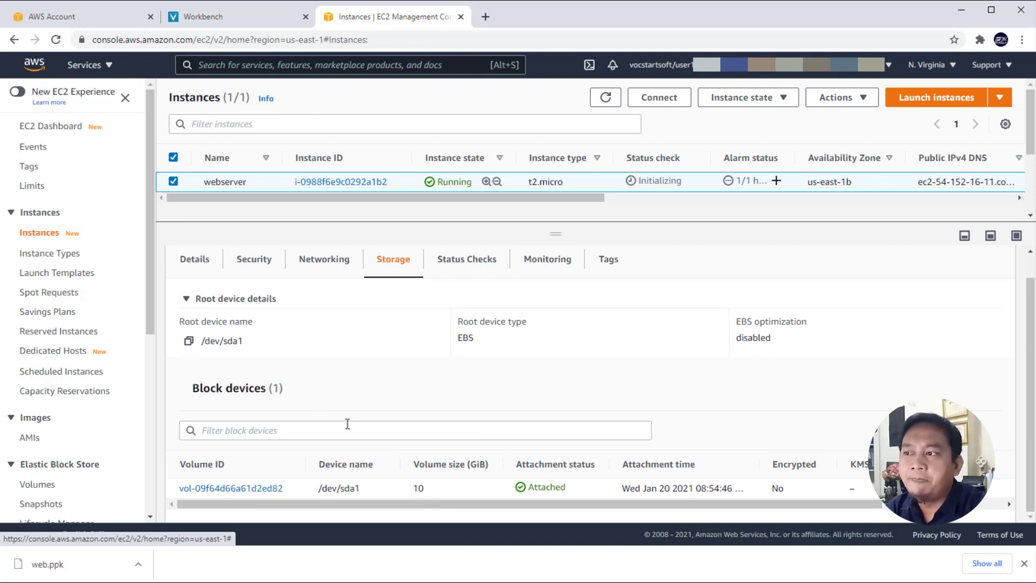
left_click(194, 260)
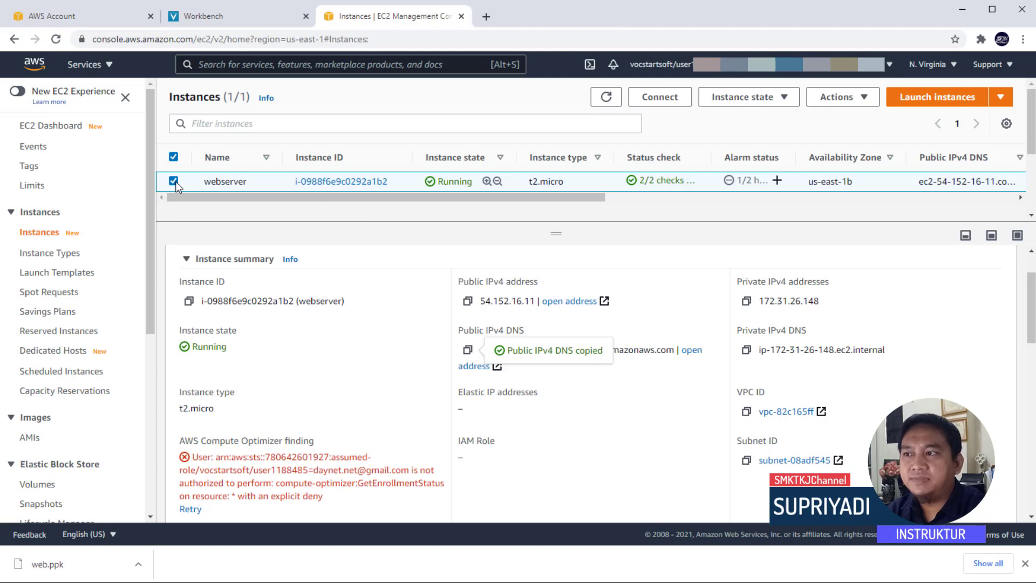
Stop the webserver instance, confirm the stop, and reload the instances page
left_click(788, 109)
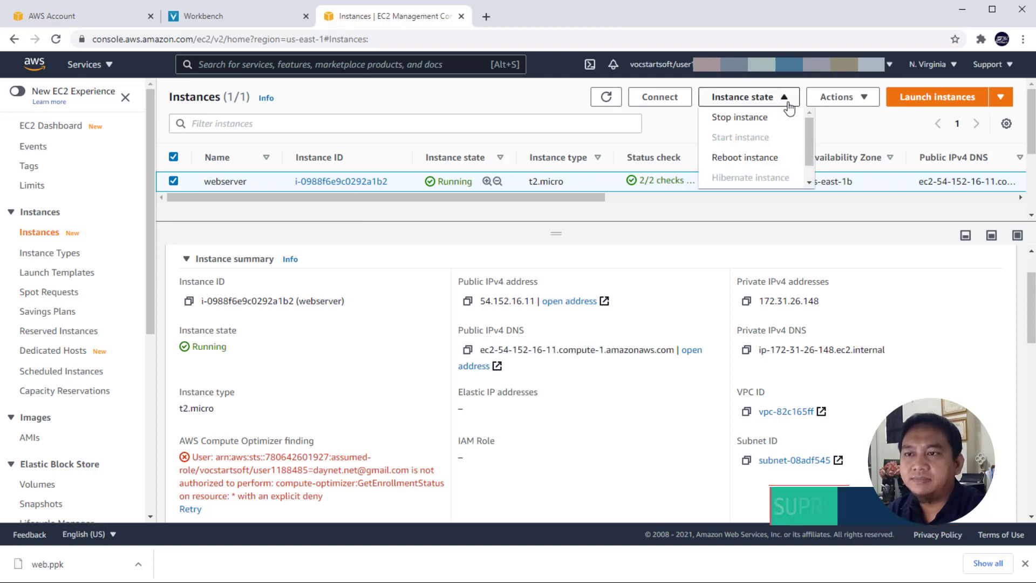
scroll(781, 132, "down", 1)
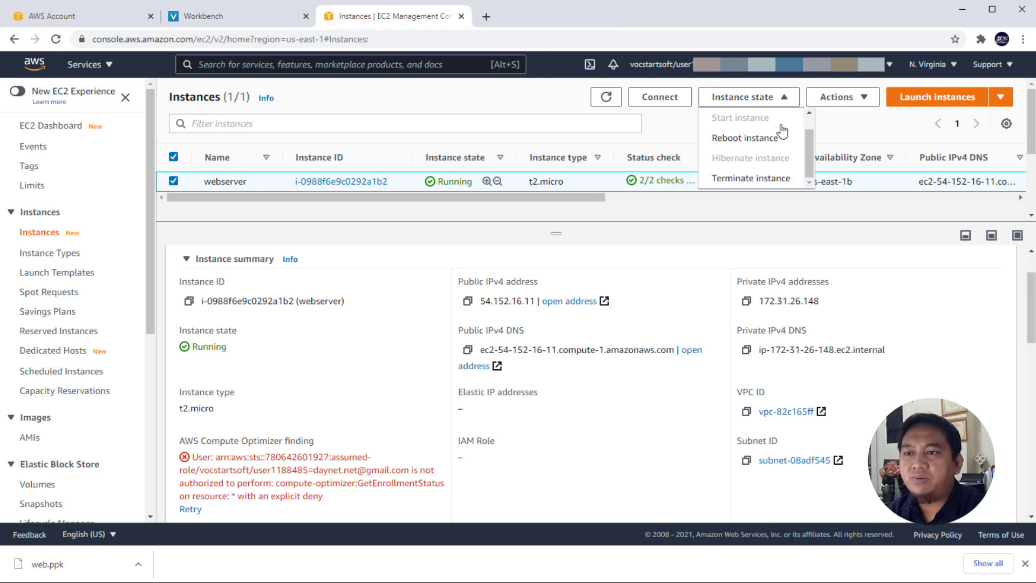
scroll(777, 129, "up", 1)
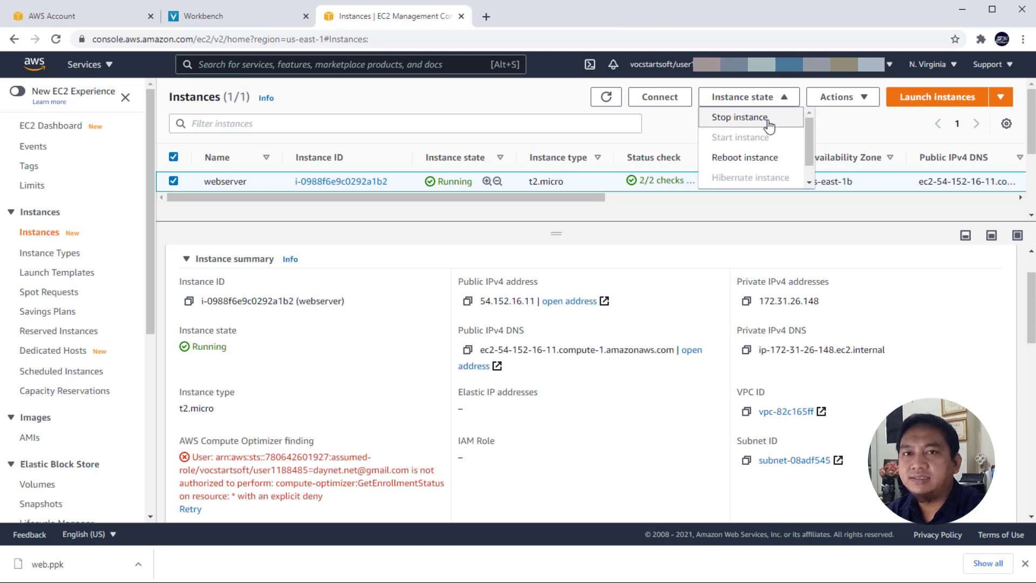
left_click(769, 126)
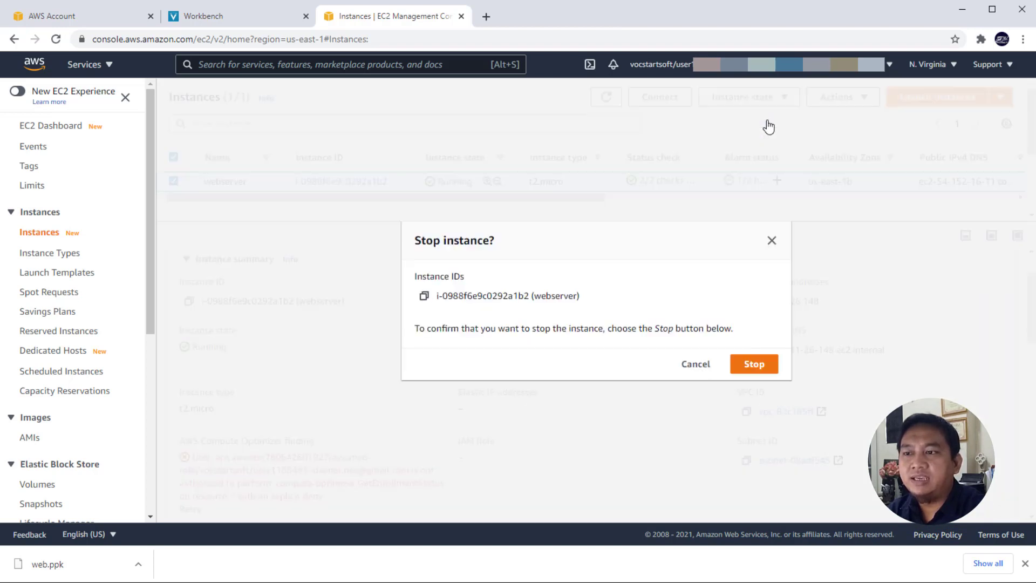
left_click(753, 365)
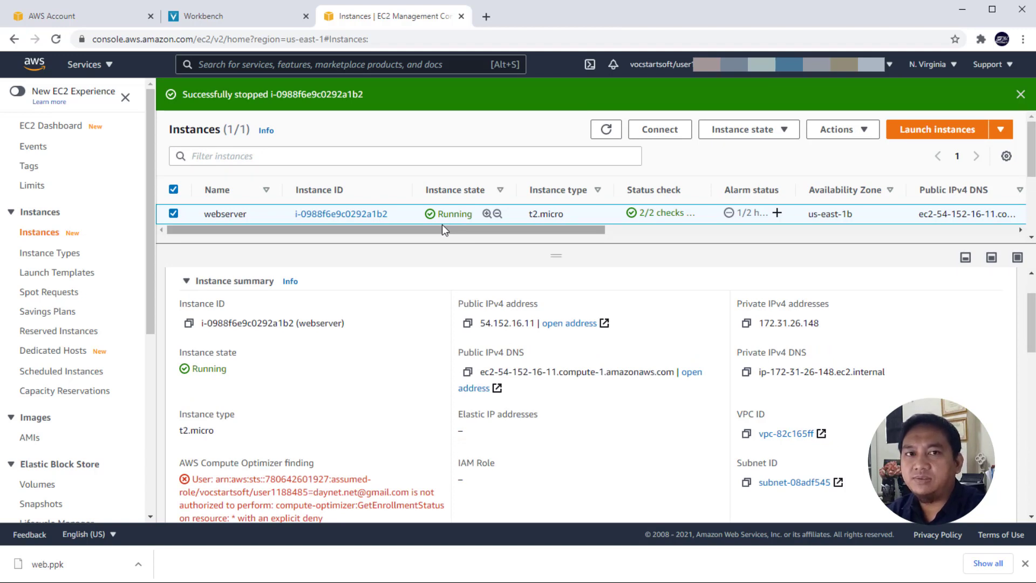
left_click(56, 40)
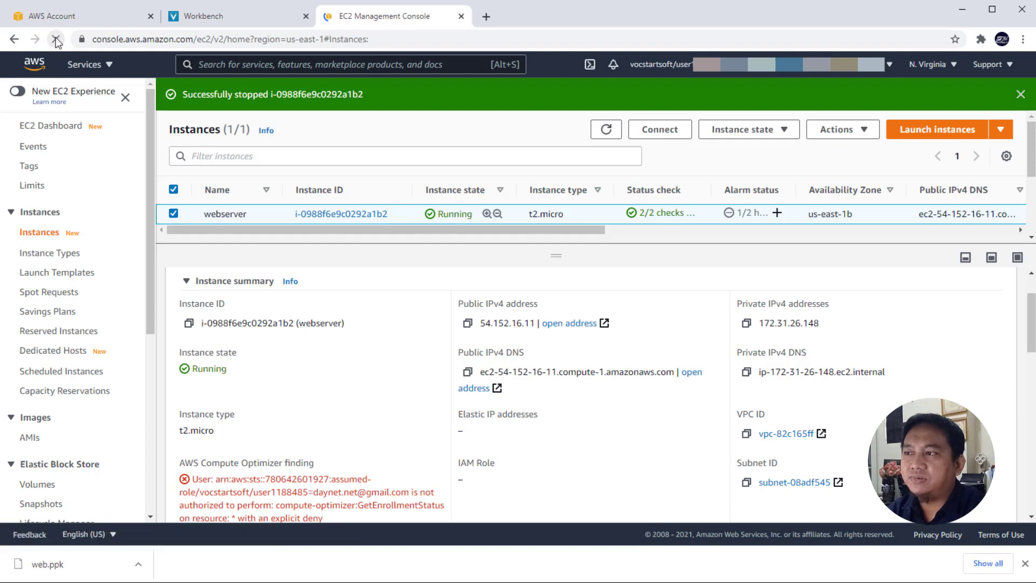